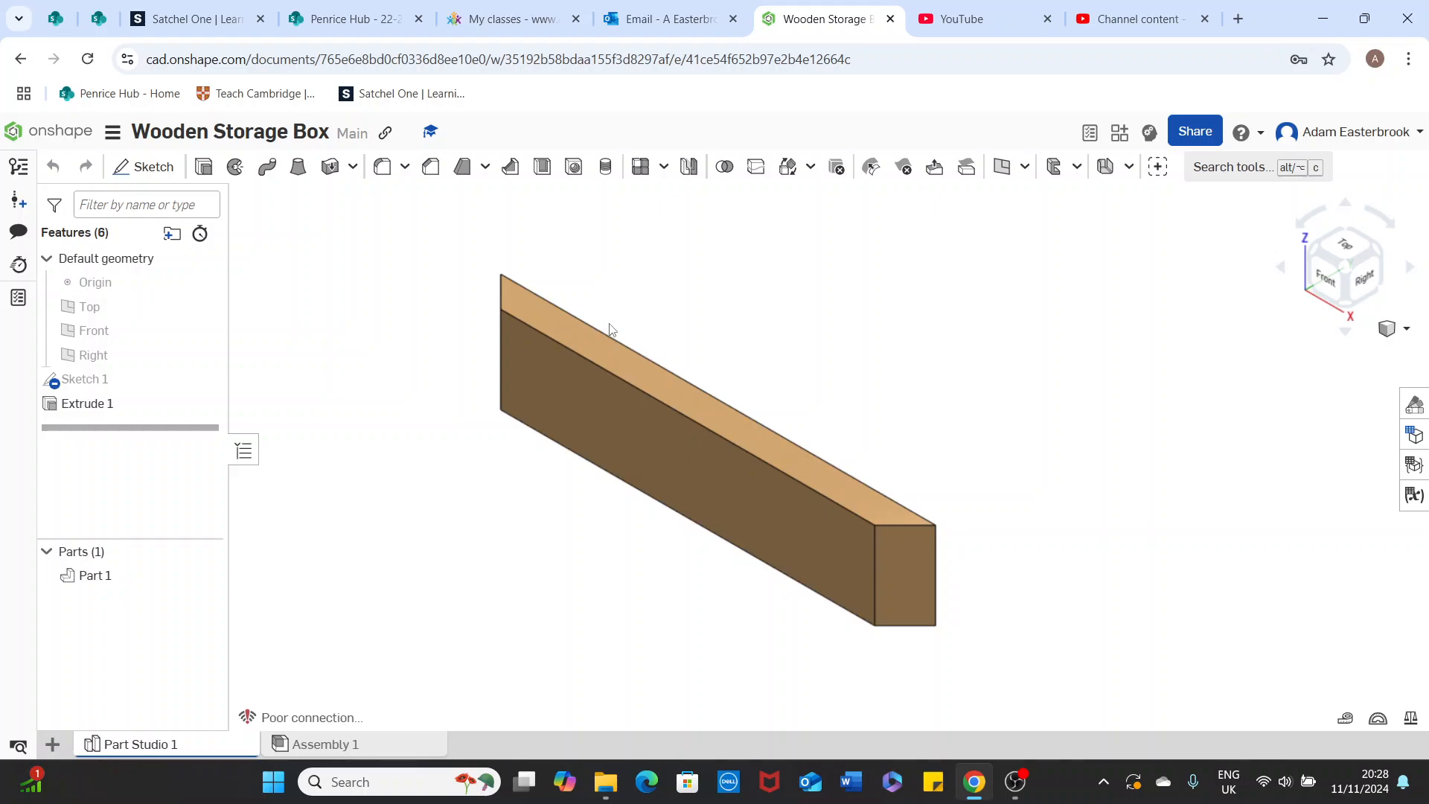
Rename the Part Studio 1 tab as Side Piece
mouse_move(146, 746)
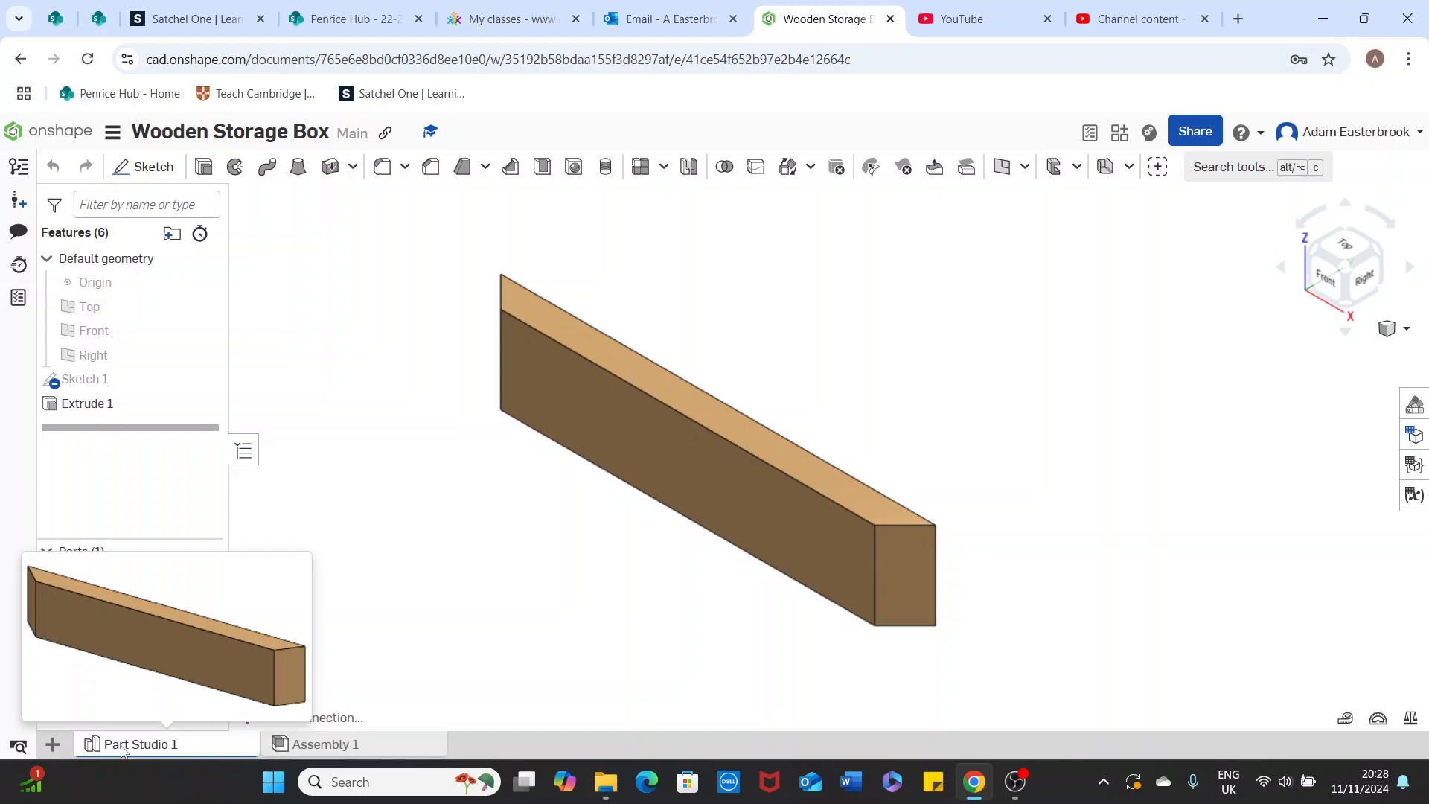
right_click(123, 750)
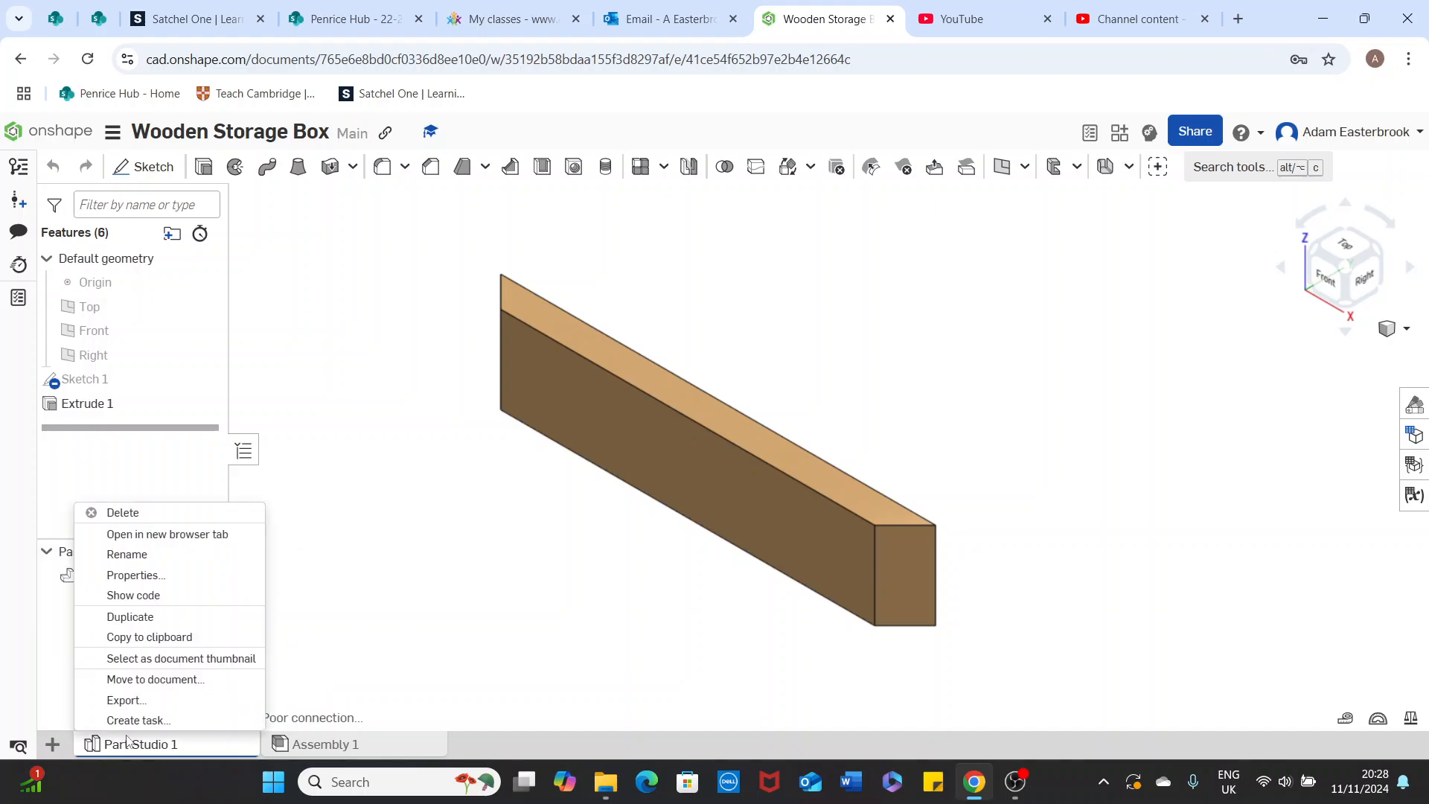
click(126, 554)
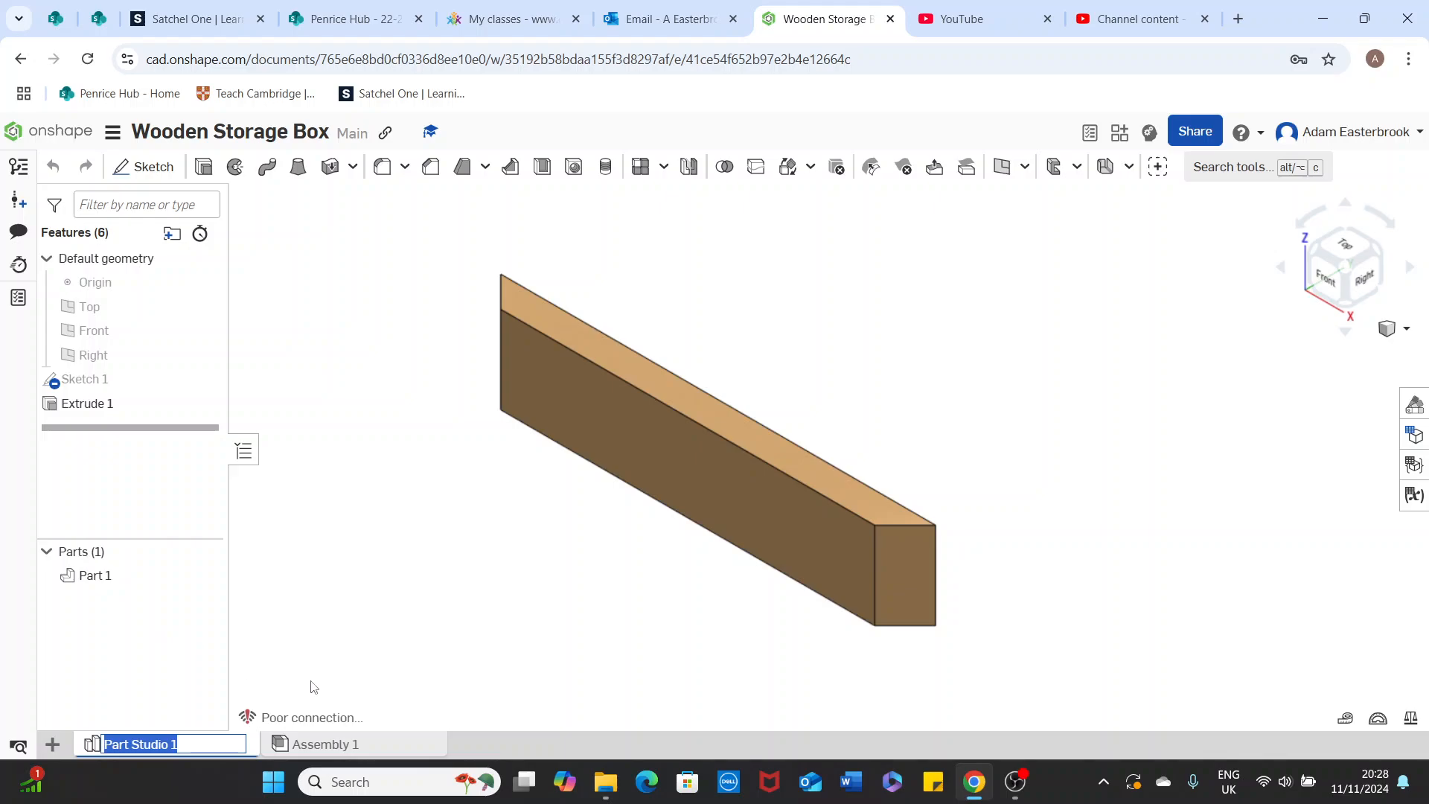
text(S)
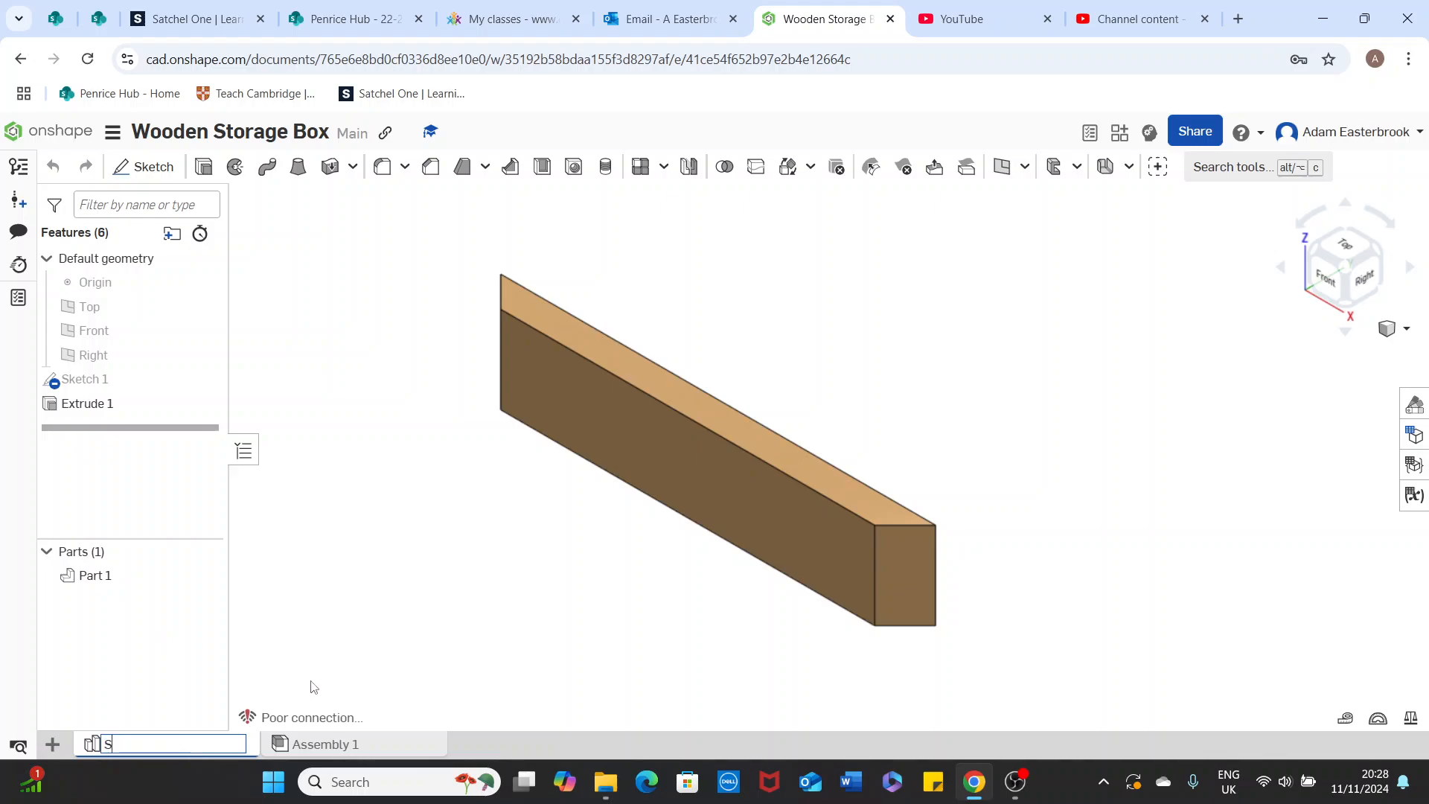
text(ide Piece)
key(Return)
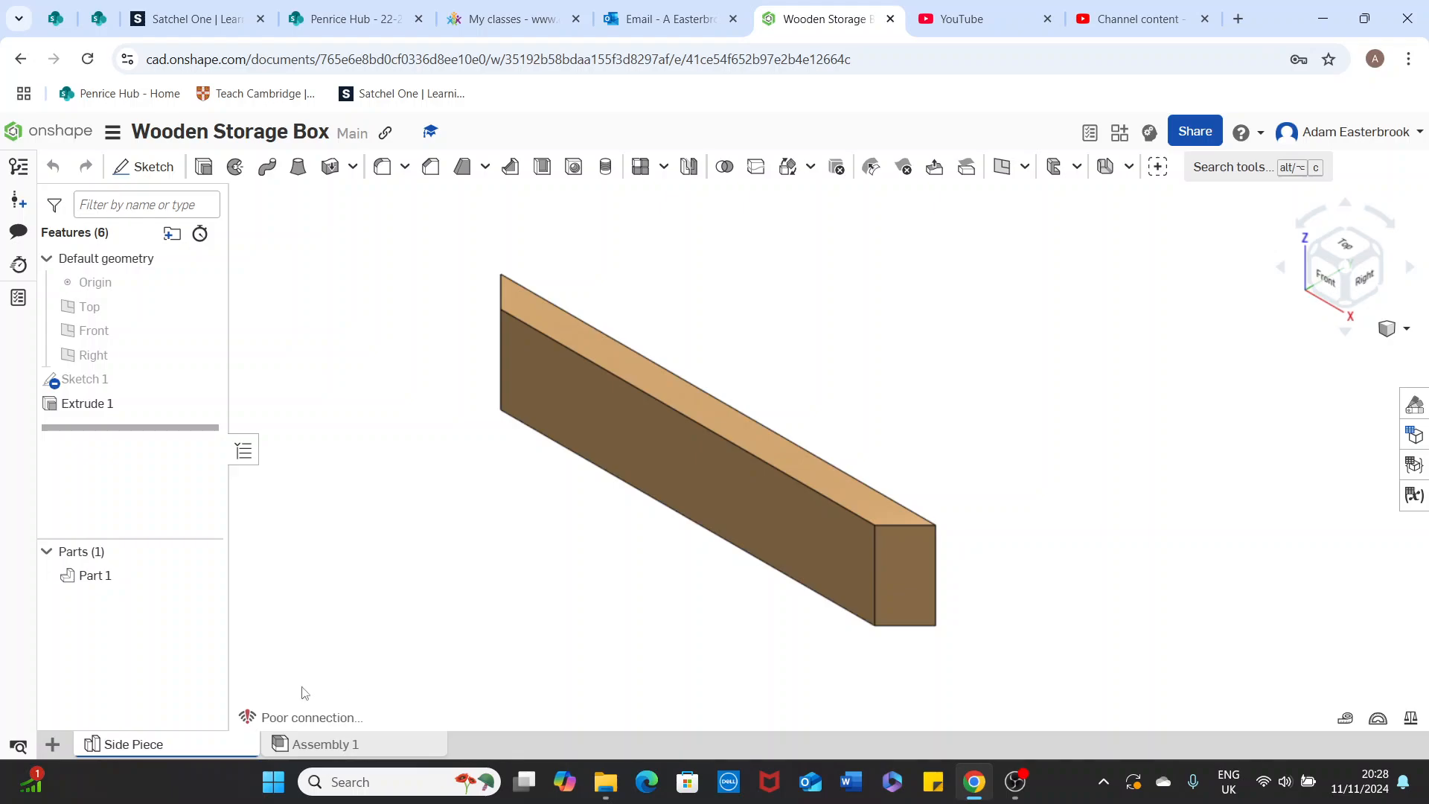
Add a new Part Studio to the document and rename it as End Piece
click(52, 745)
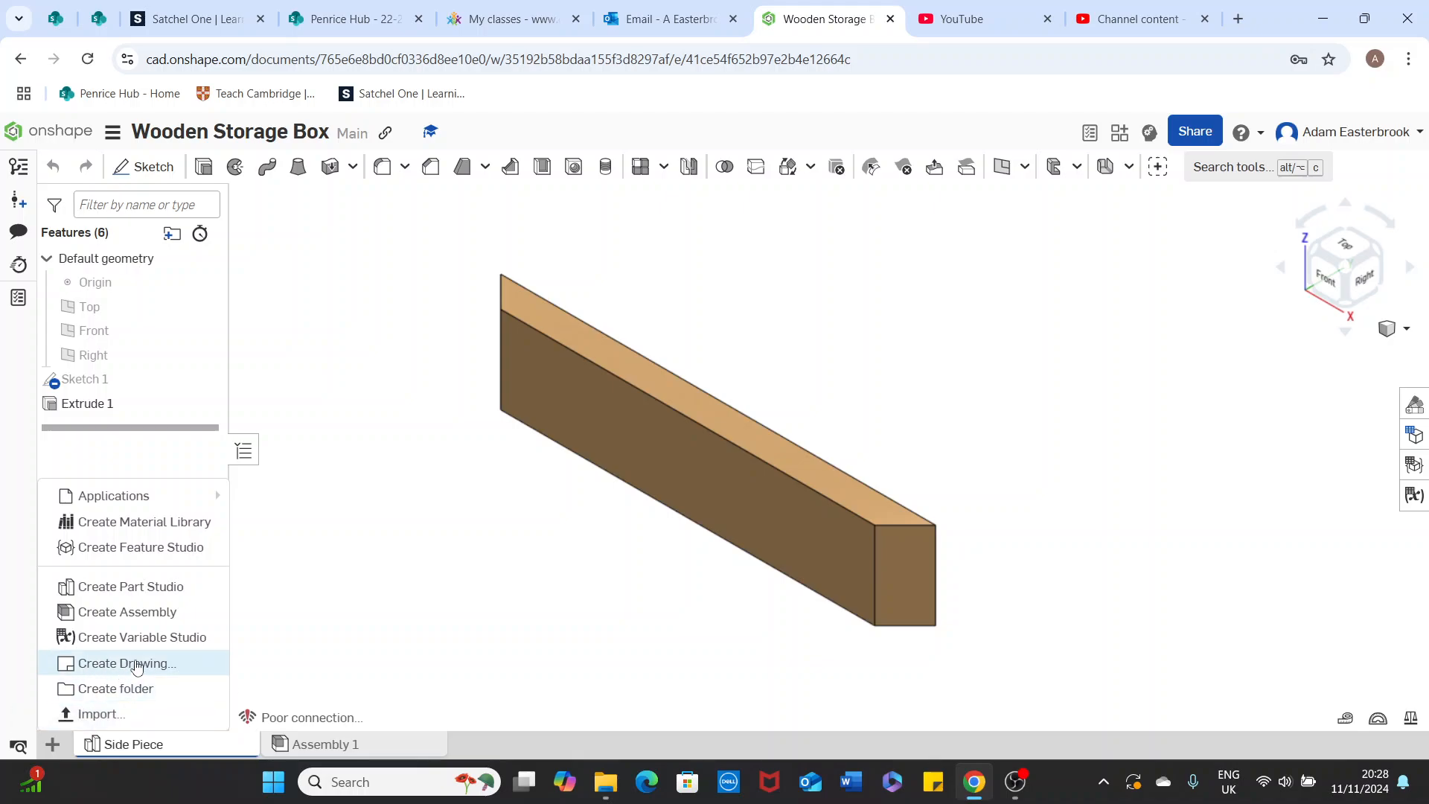
click(486, 552)
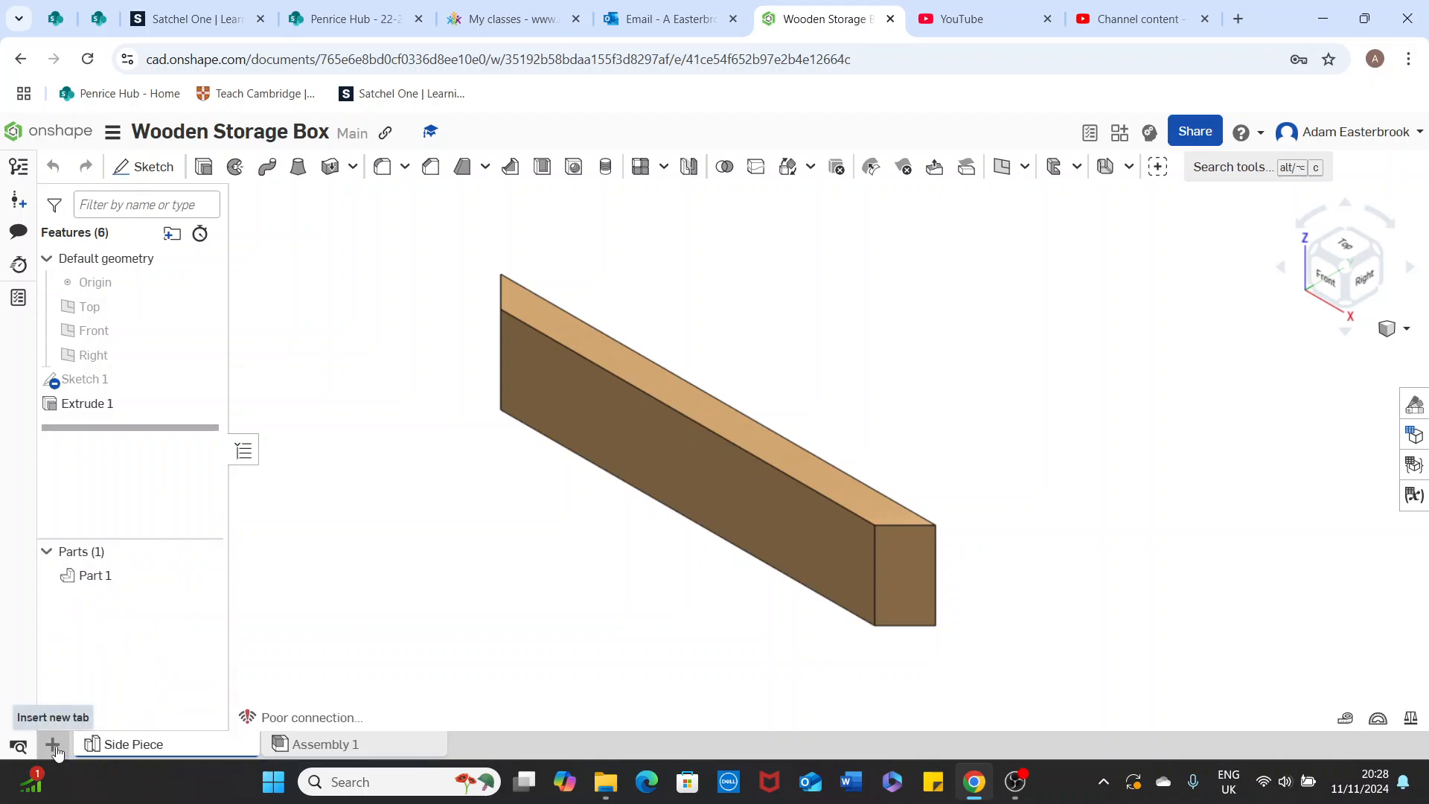
click(54, 746)
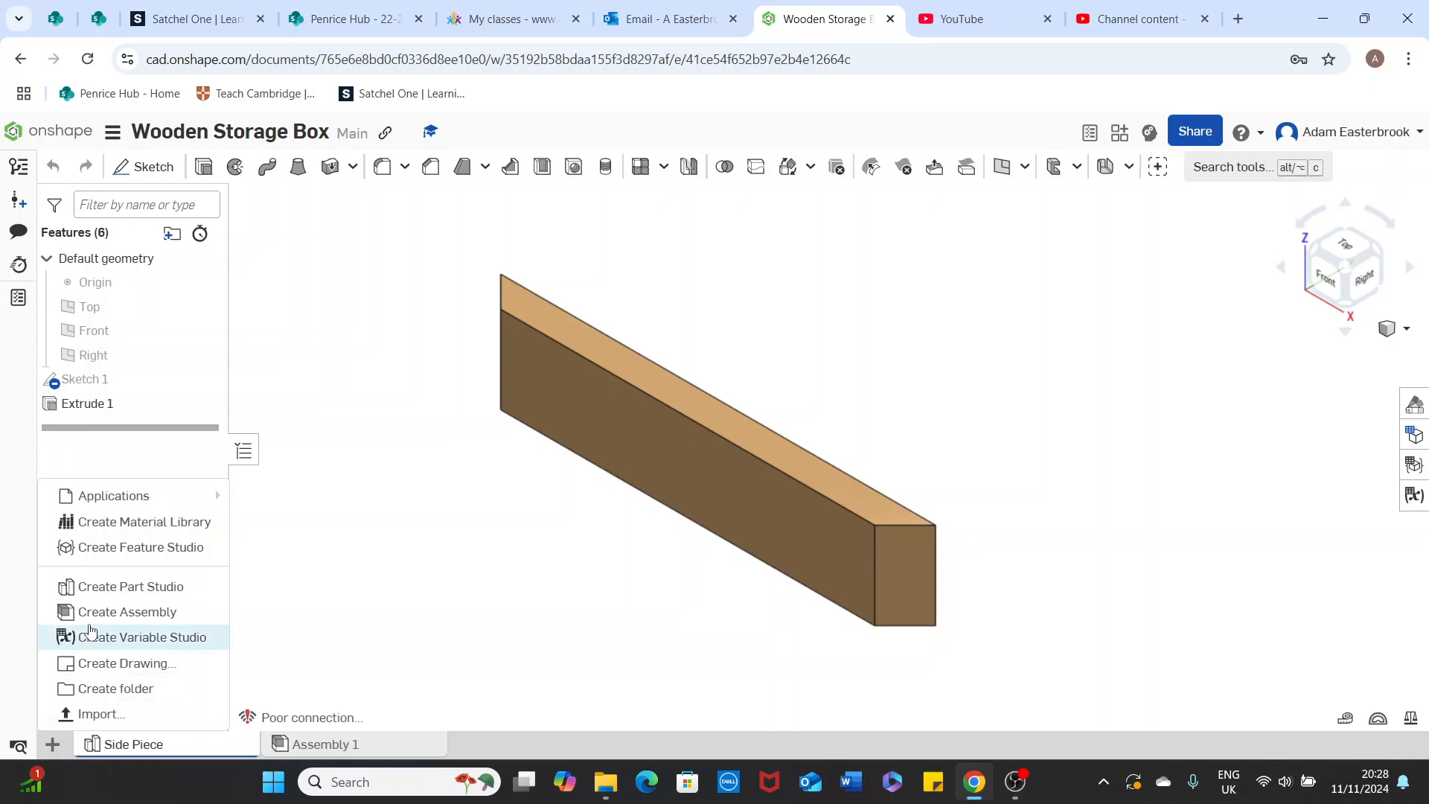
click(116, 588)
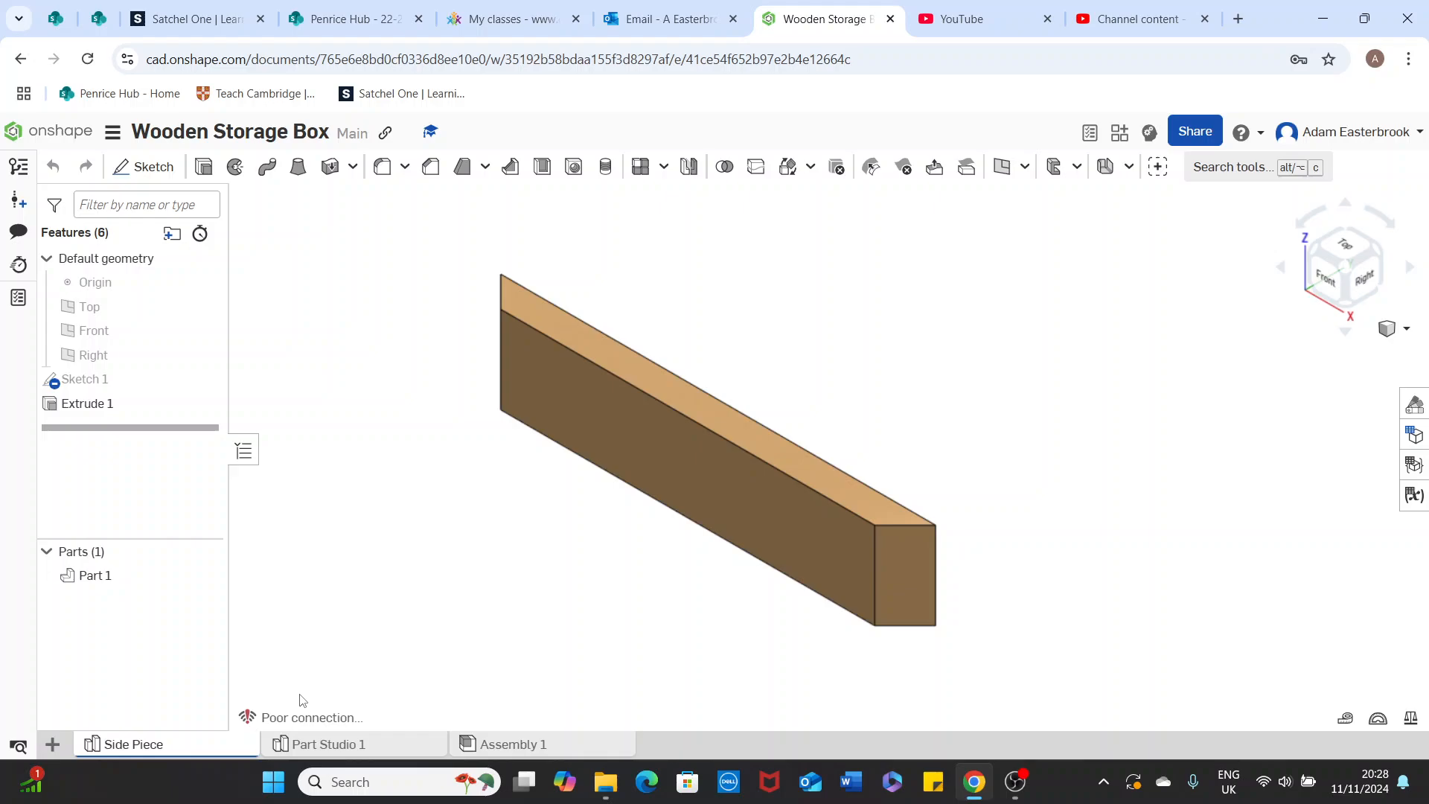
click(312, 740)
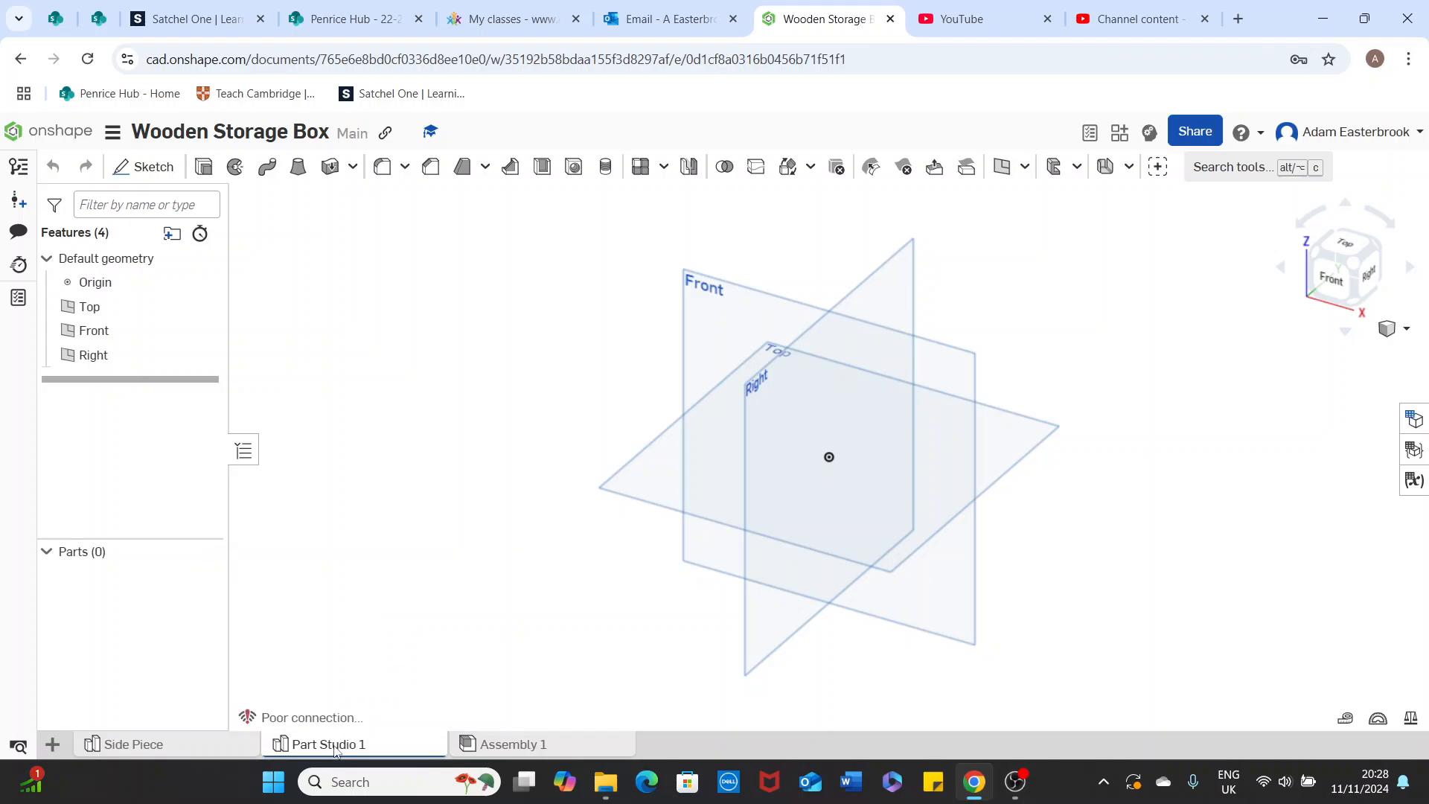
right_click(337, 744)
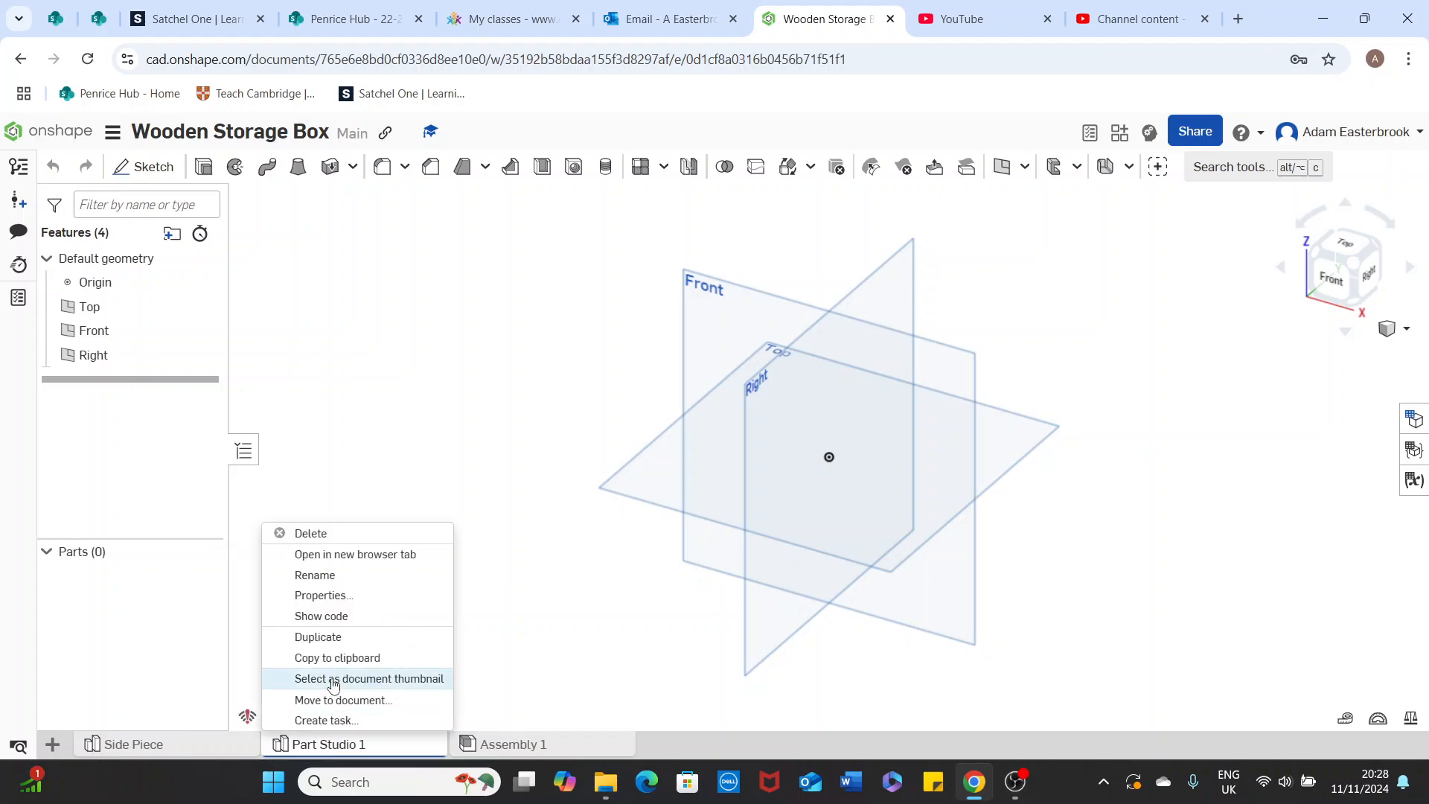
click(331, 577)
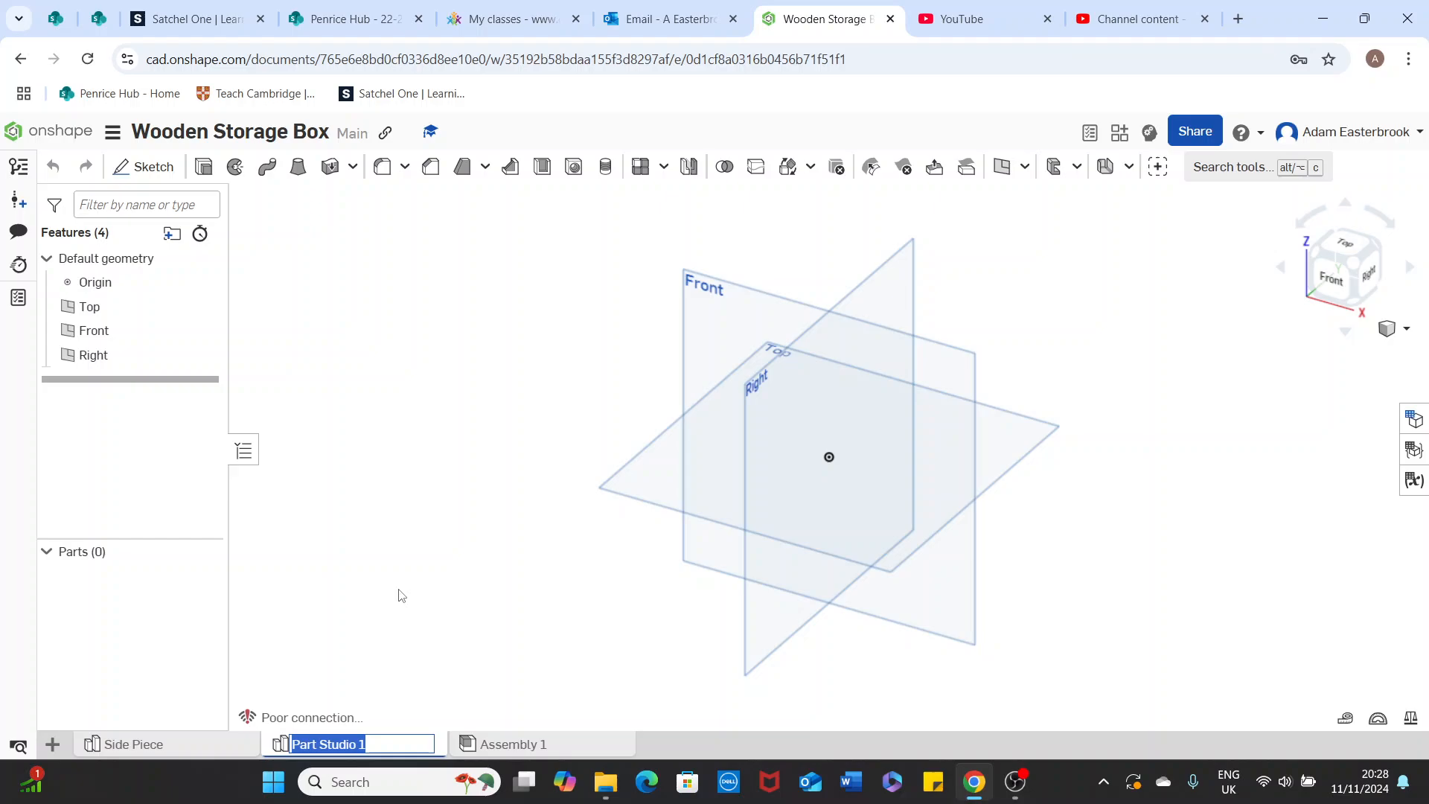
text(End Piece)
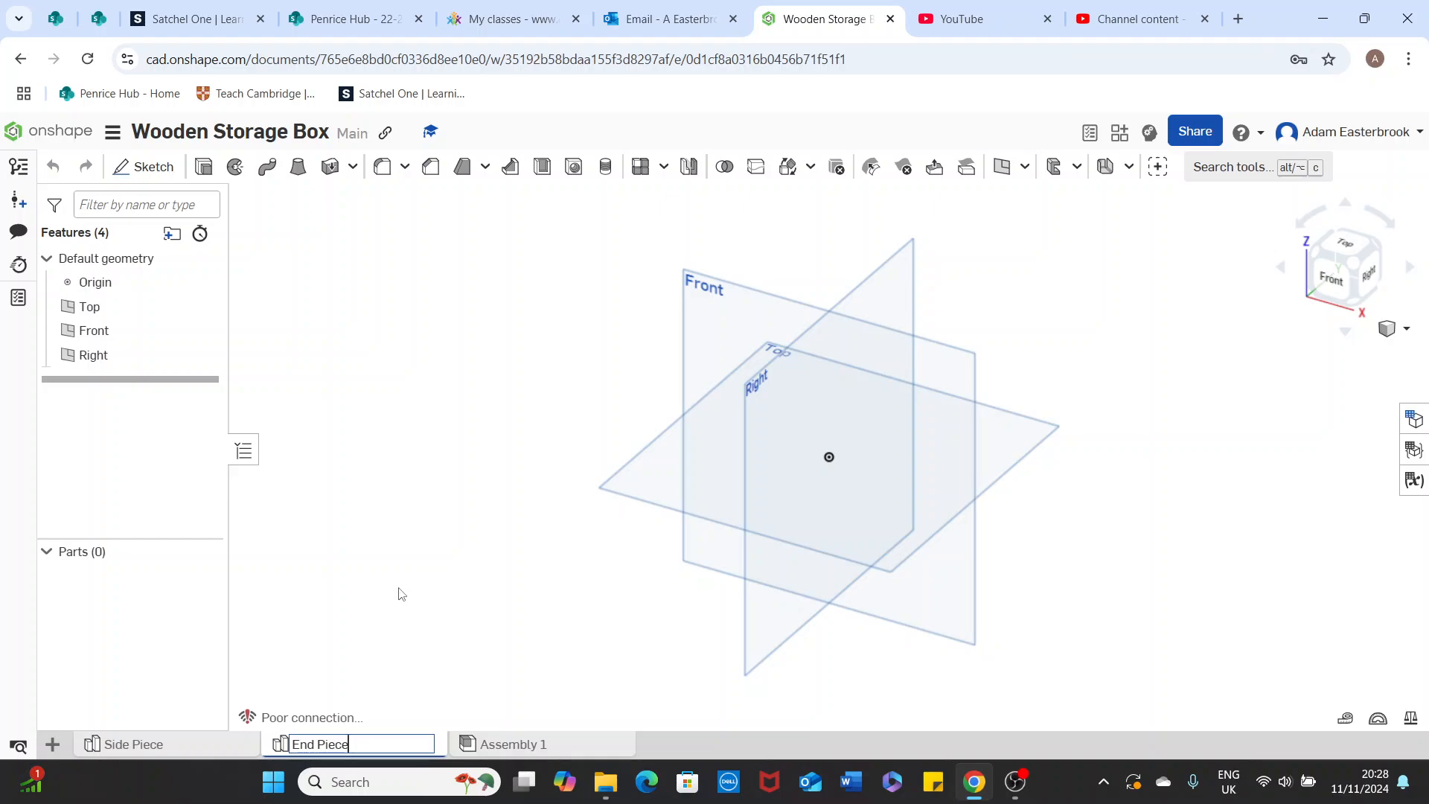
key(Return)
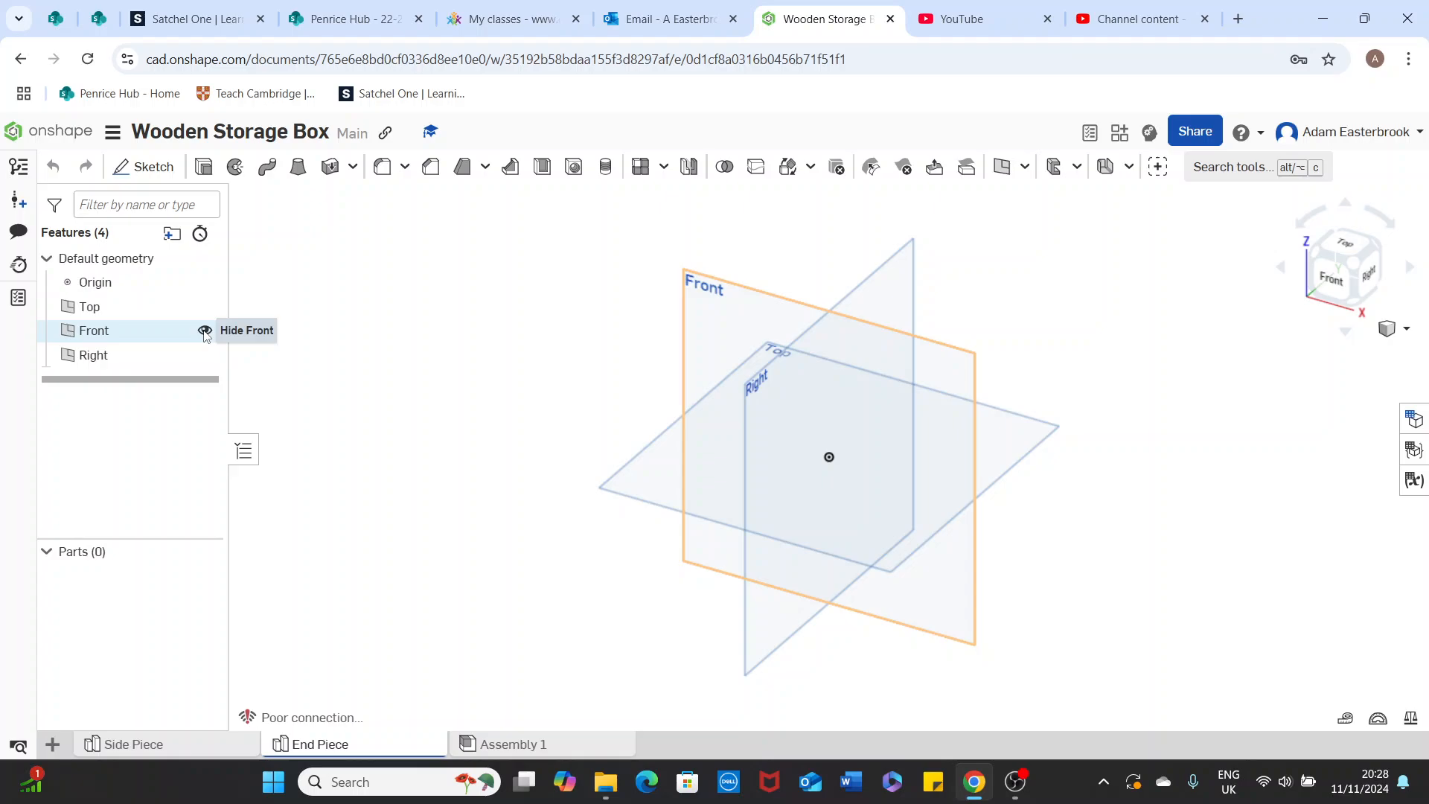
Hide the Front and Right planes and start a new sketch on the Top plane, viewed from above
click(205, 331)
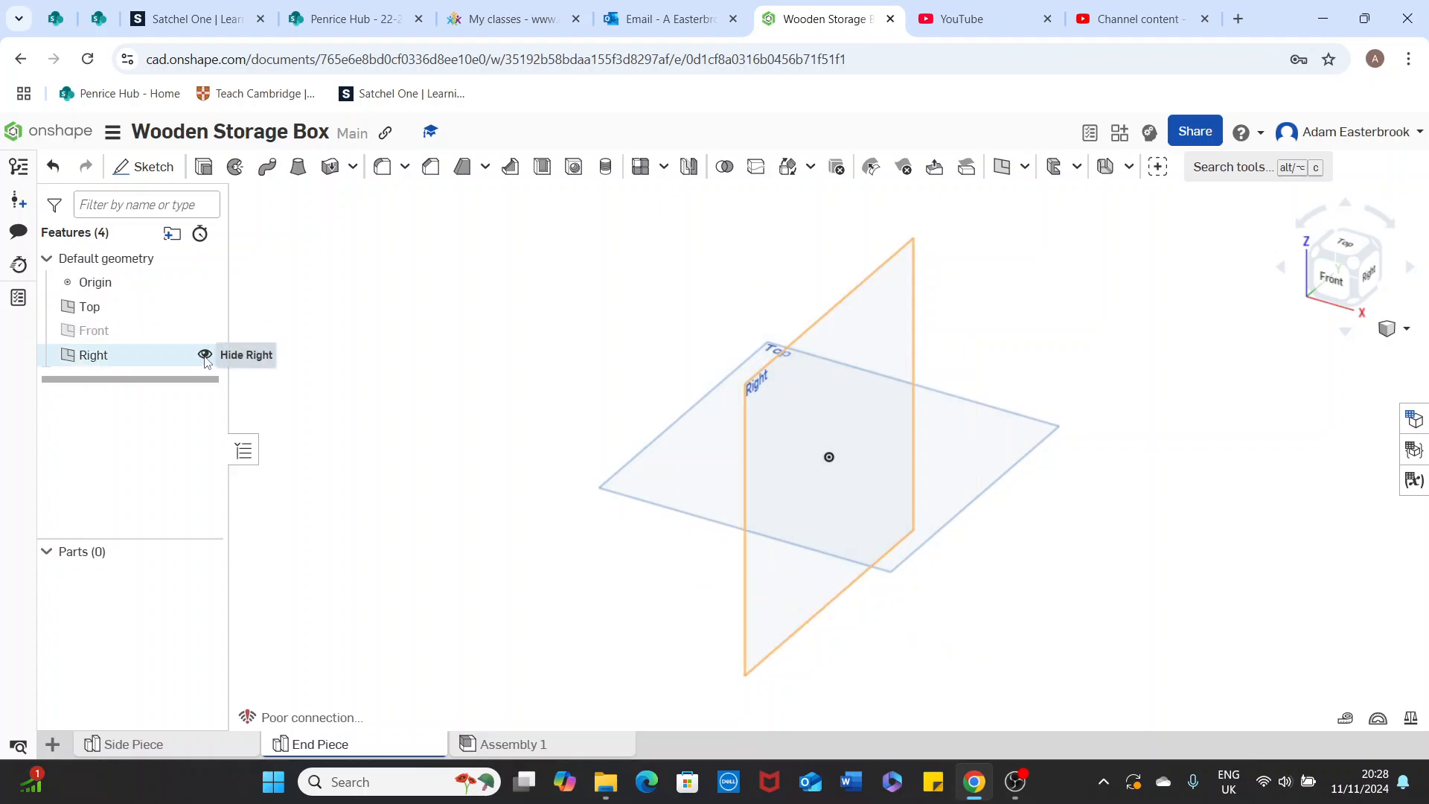
click(204, 355)
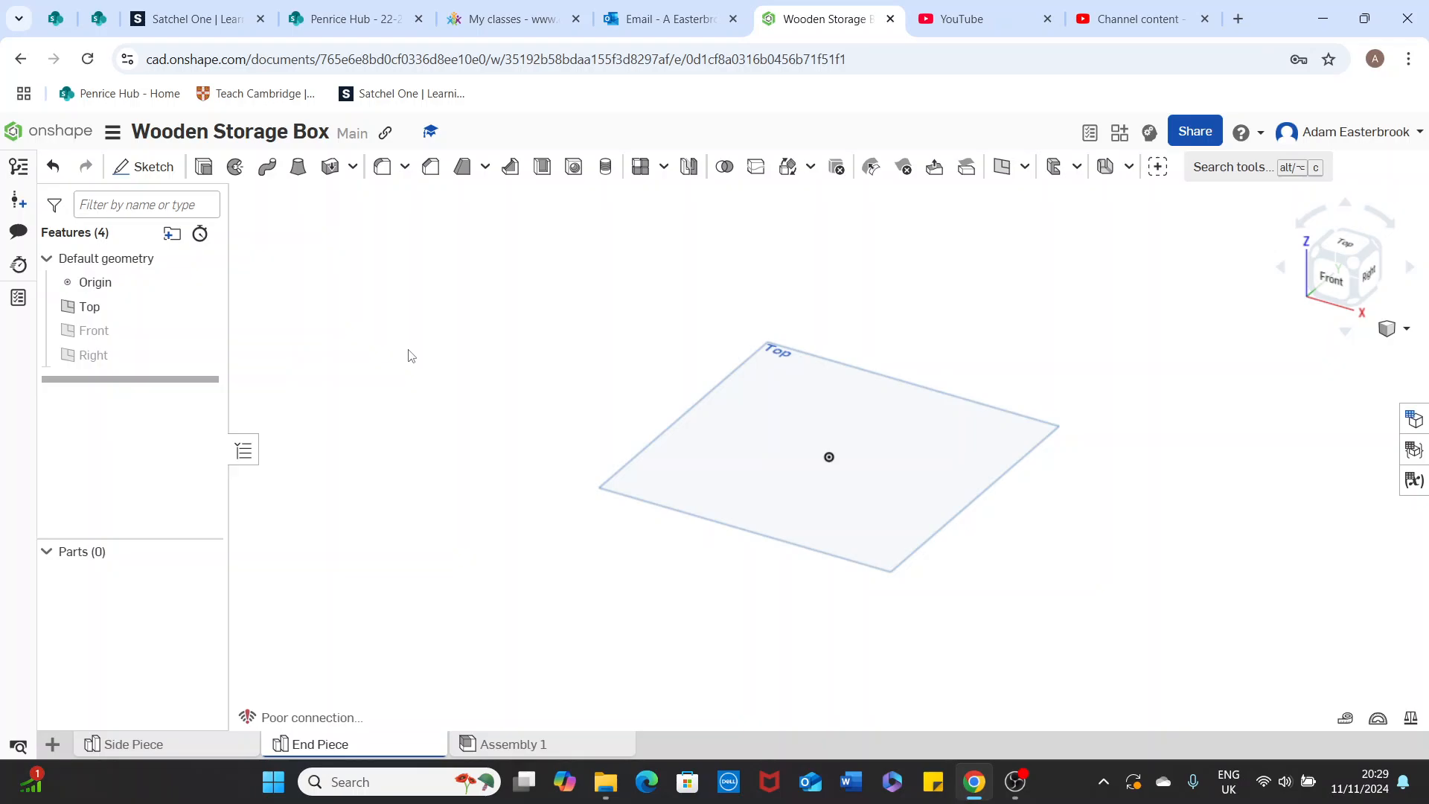
click(1327, 257)
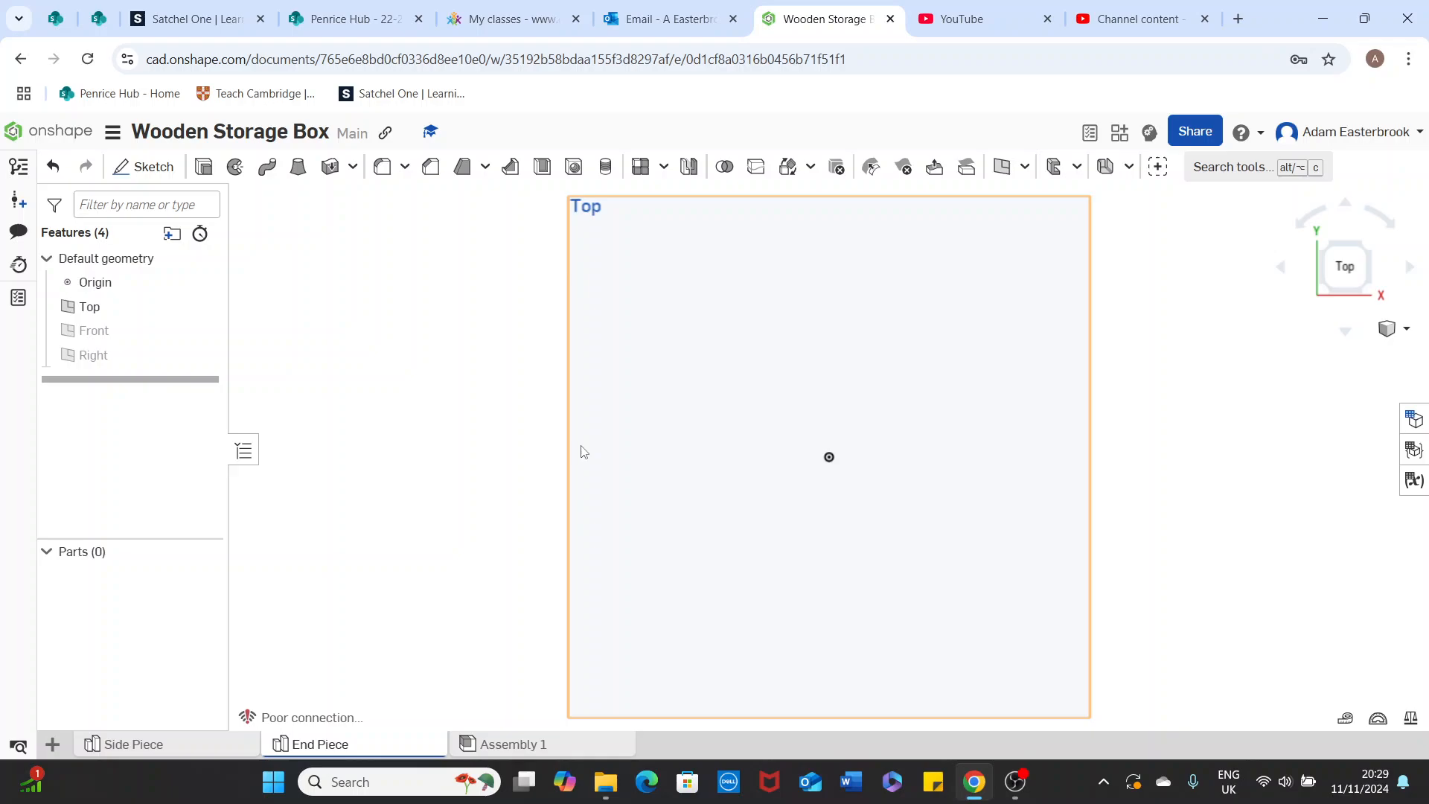
click(149, 168)
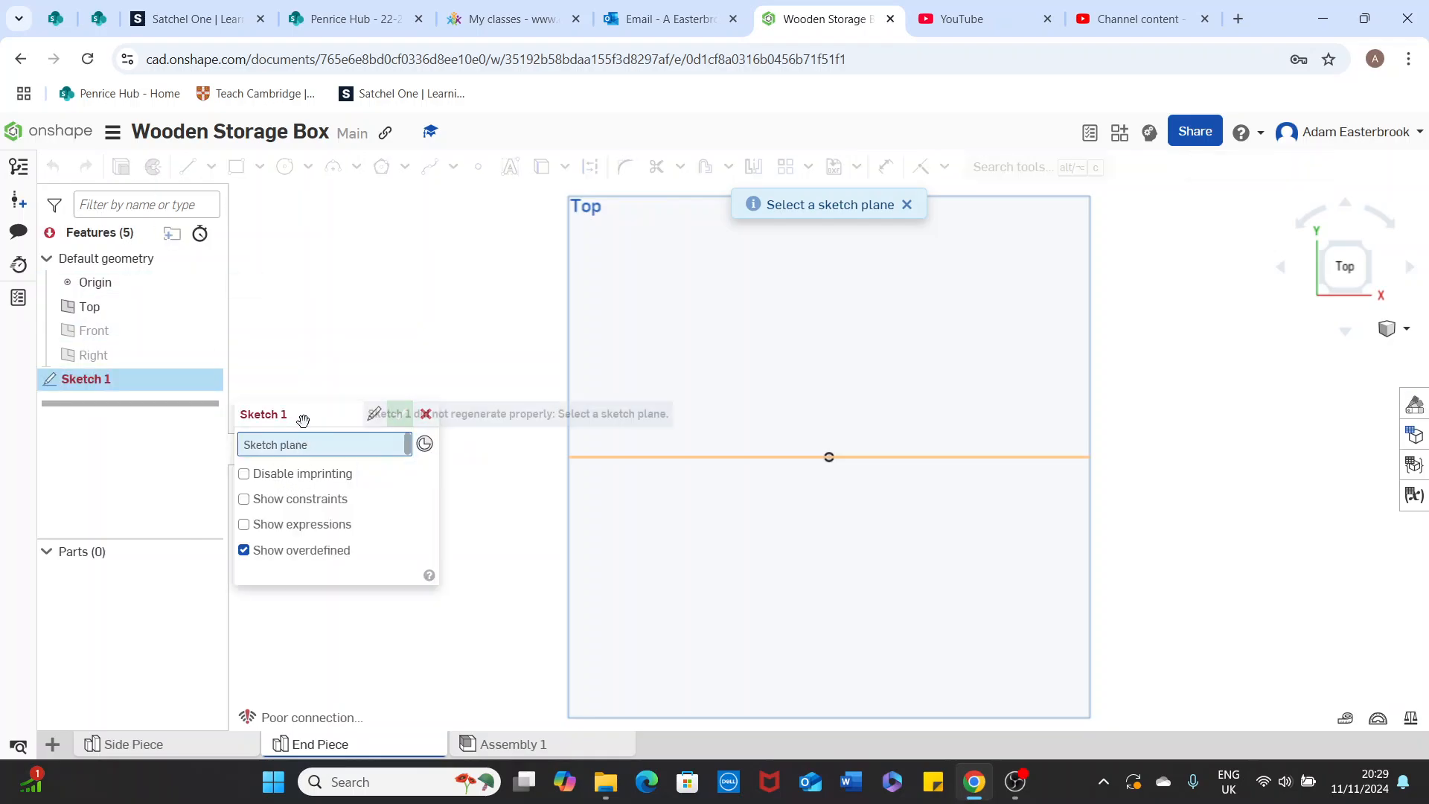
drag(303, 414, 310, 203)
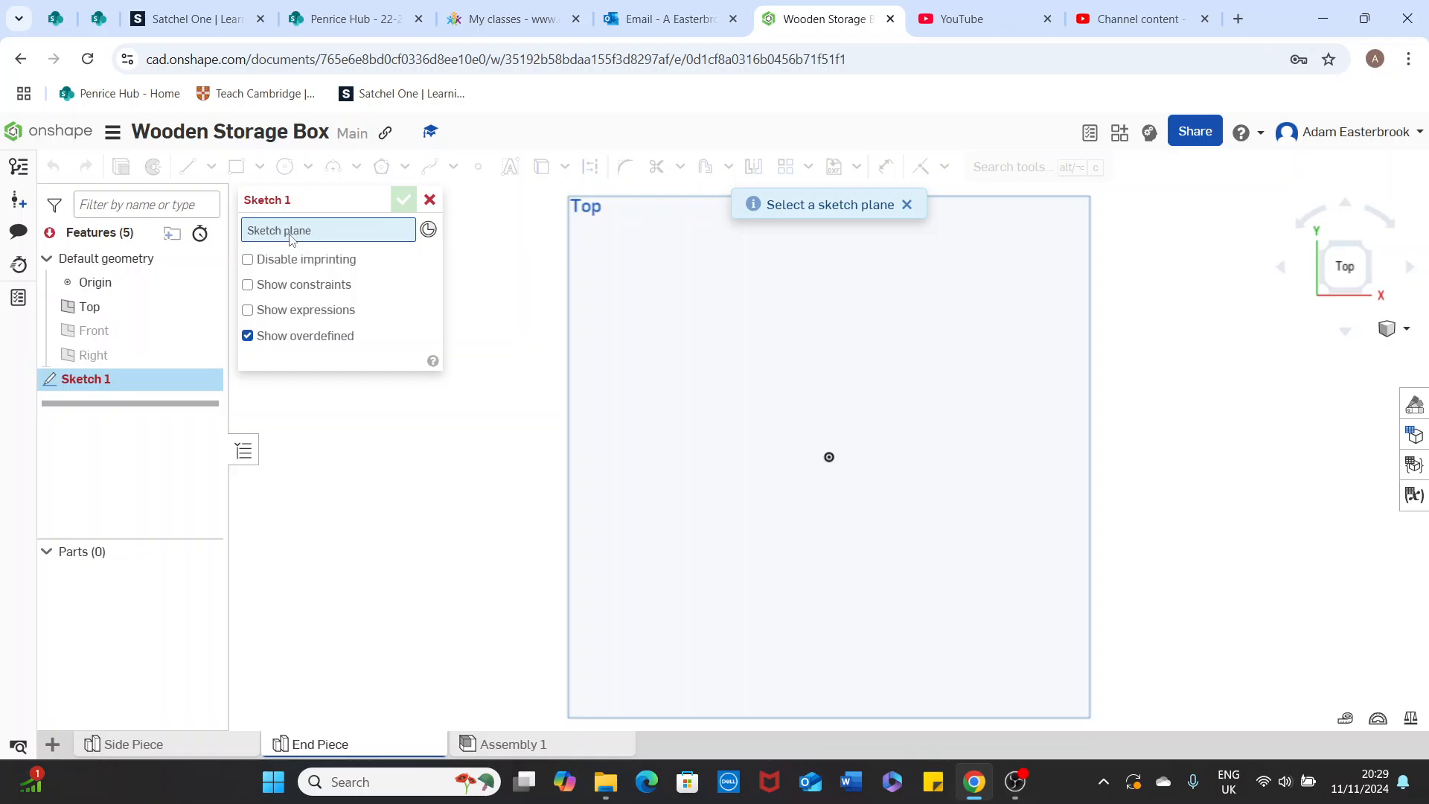
click(125, 314)
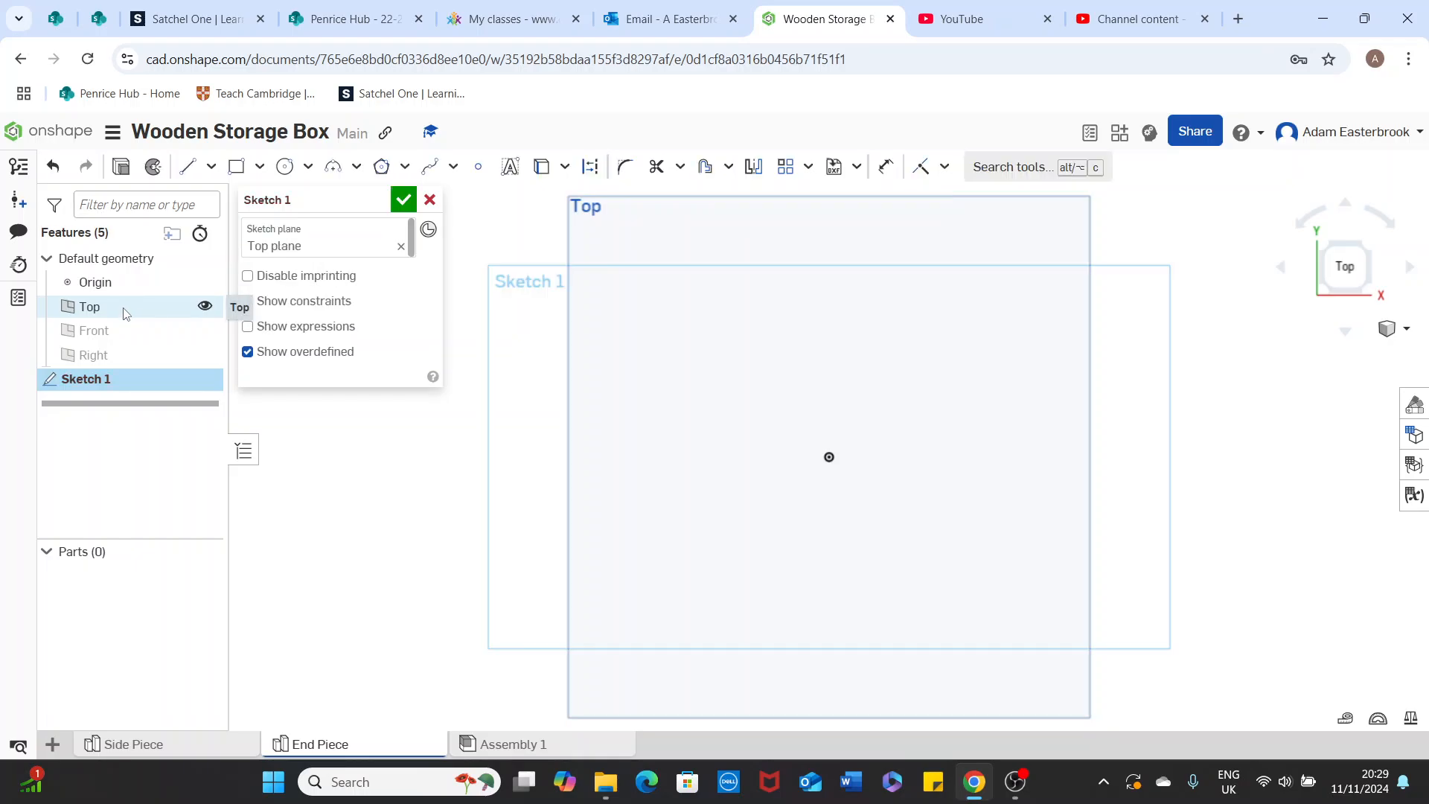
Sketch a corner rectangle about 113 mm wide and 15 mm high around the origin
click(259, 169)
click(277, 203)
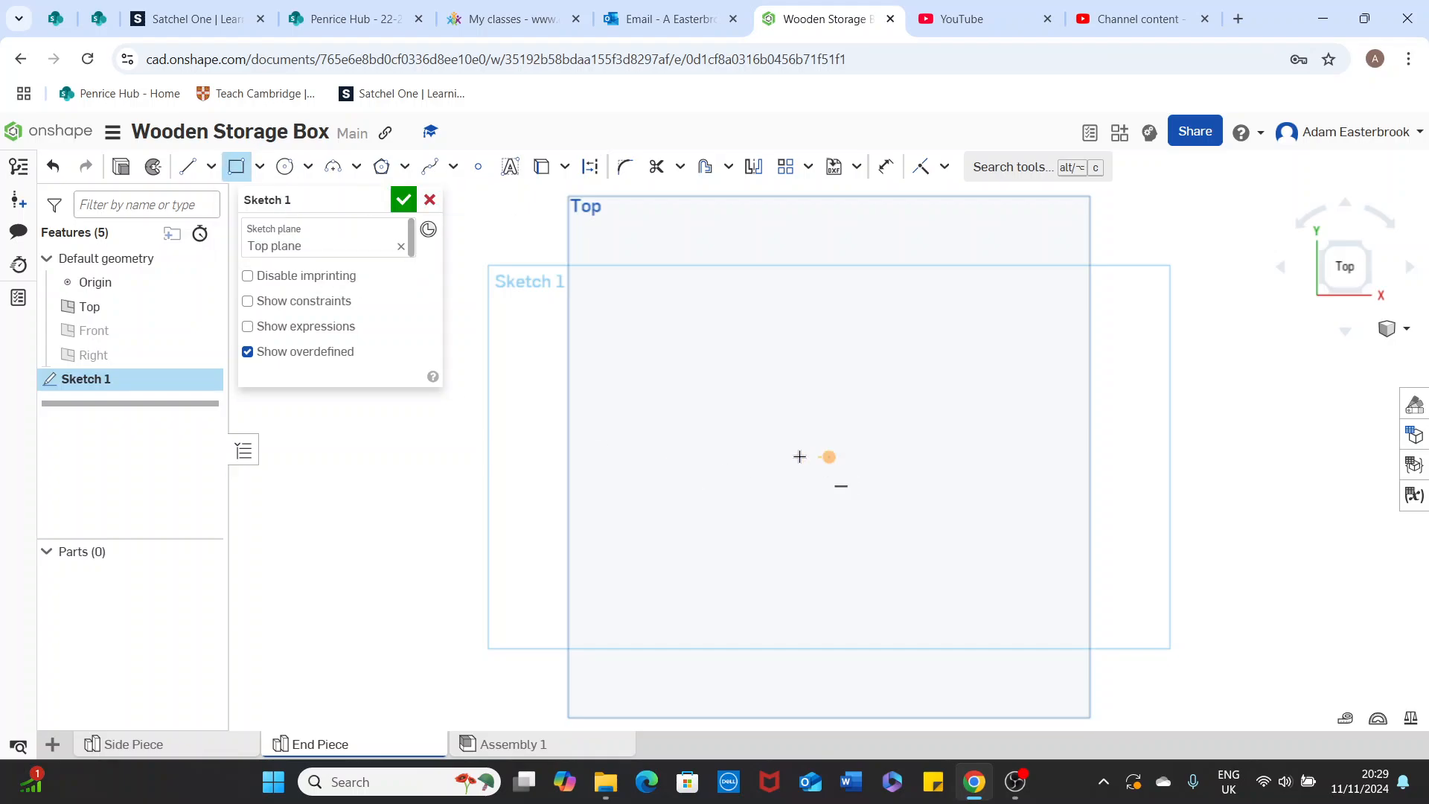
click(651, 421)
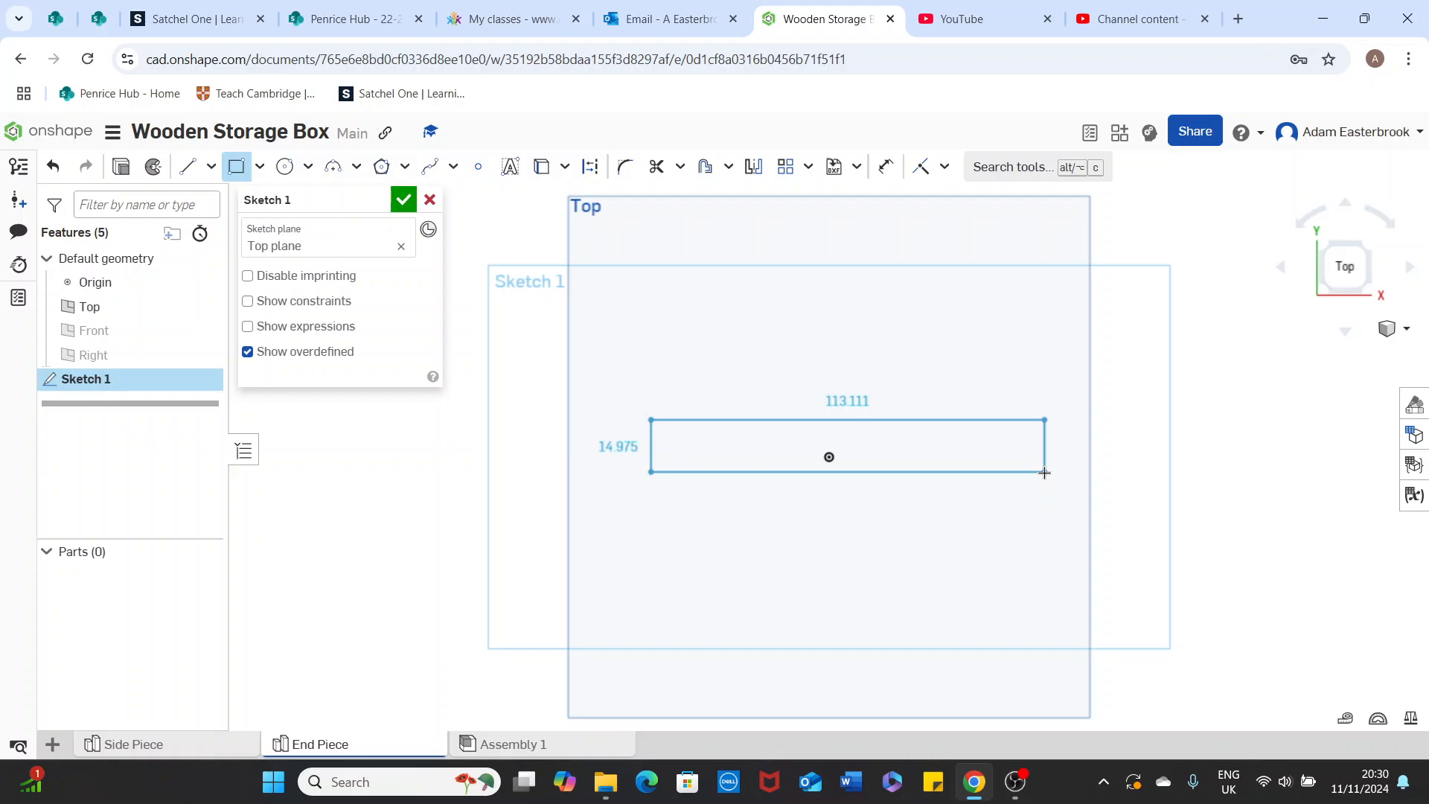
click(1044, 472)
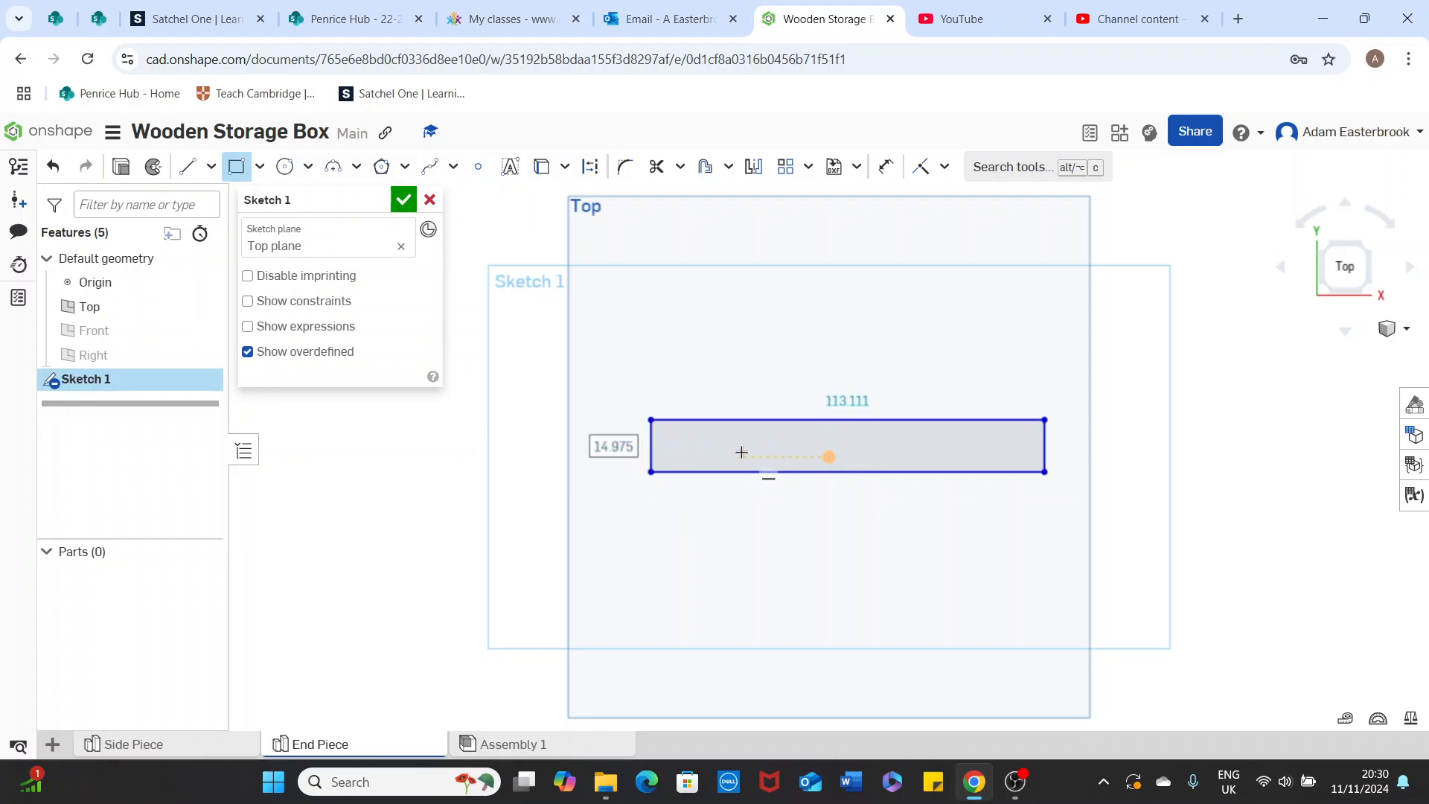
Set the rectangle's width to 80 mm and height to 14 mm, placing the height dimension outside its right edge
click(895, 399)
text(80mm)
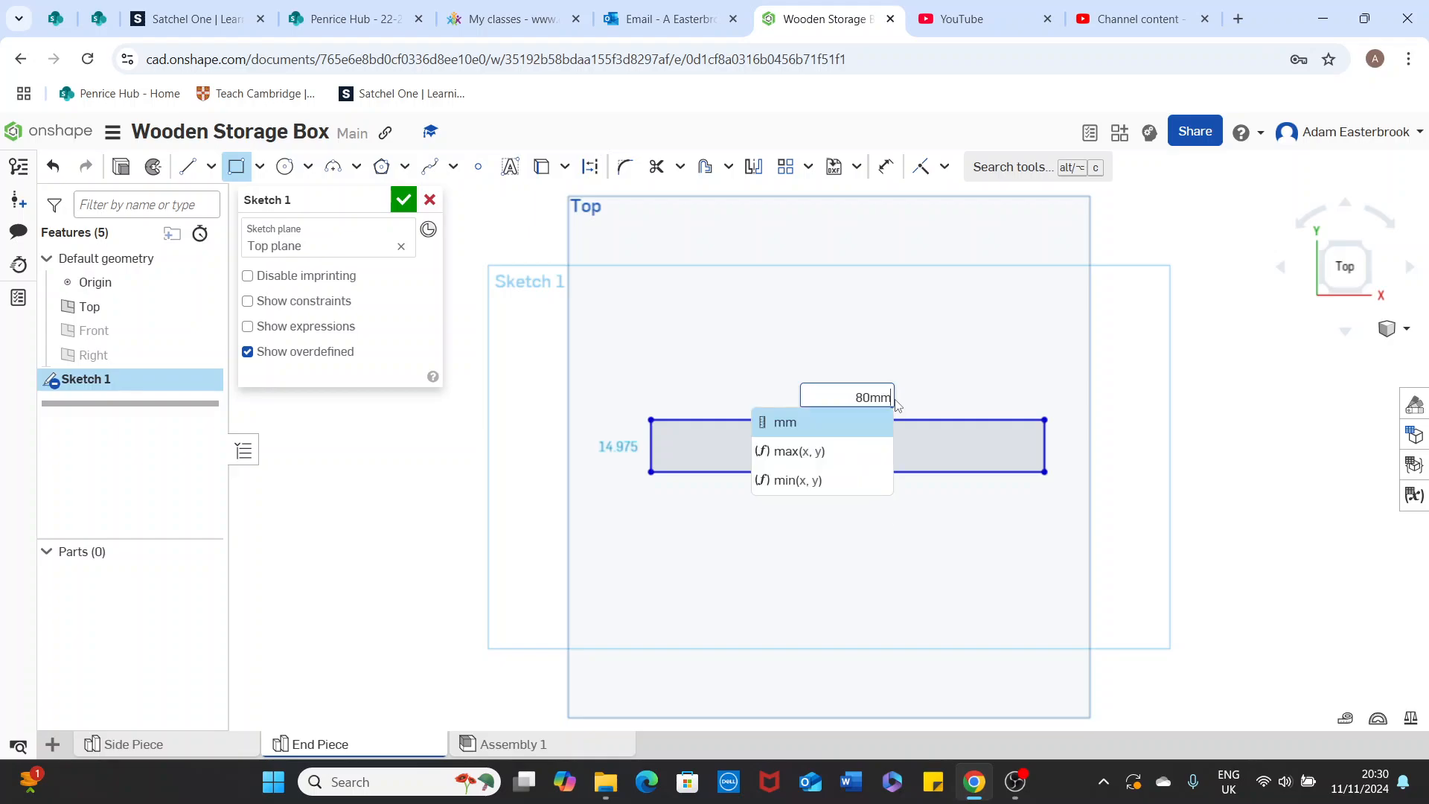
key(Return)
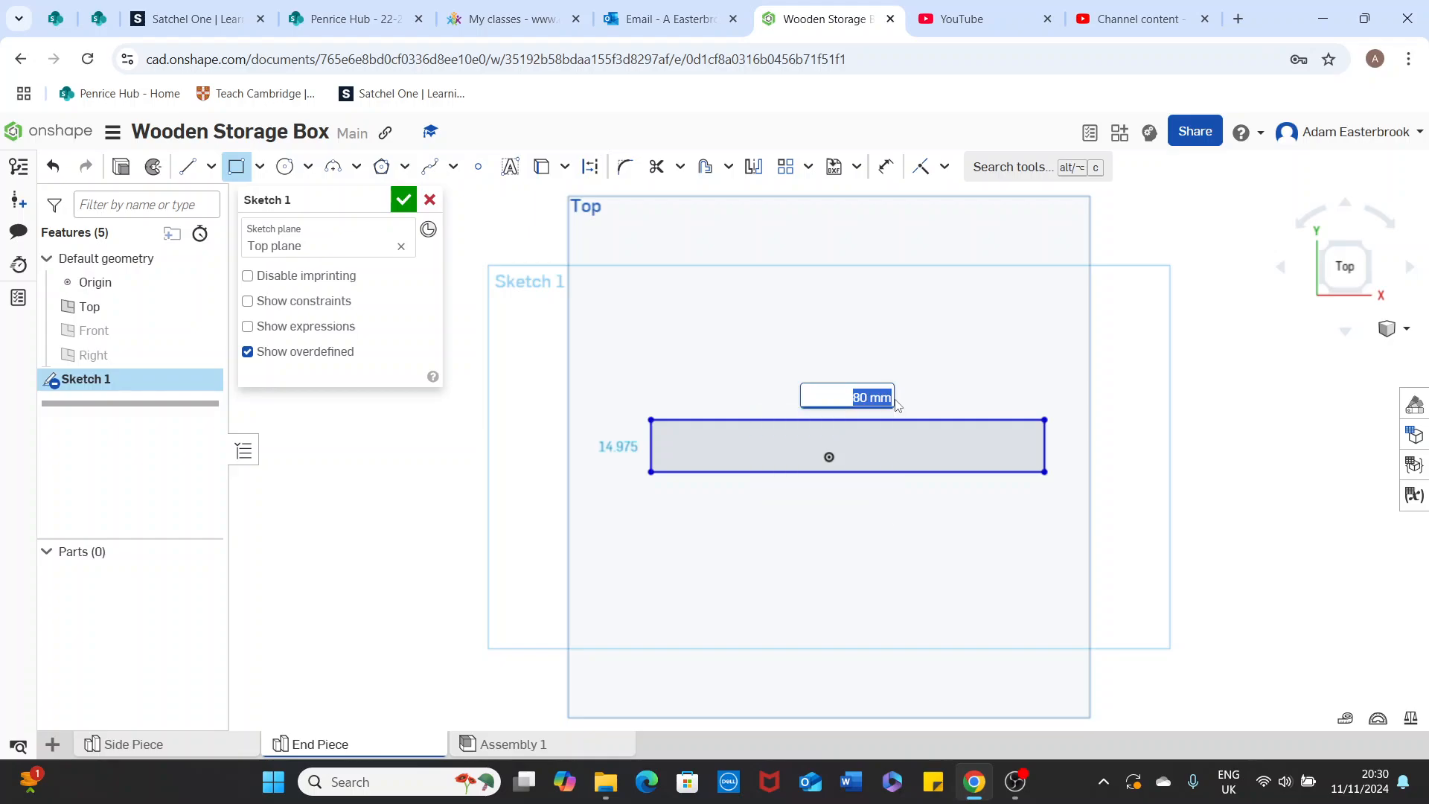
key(Return)
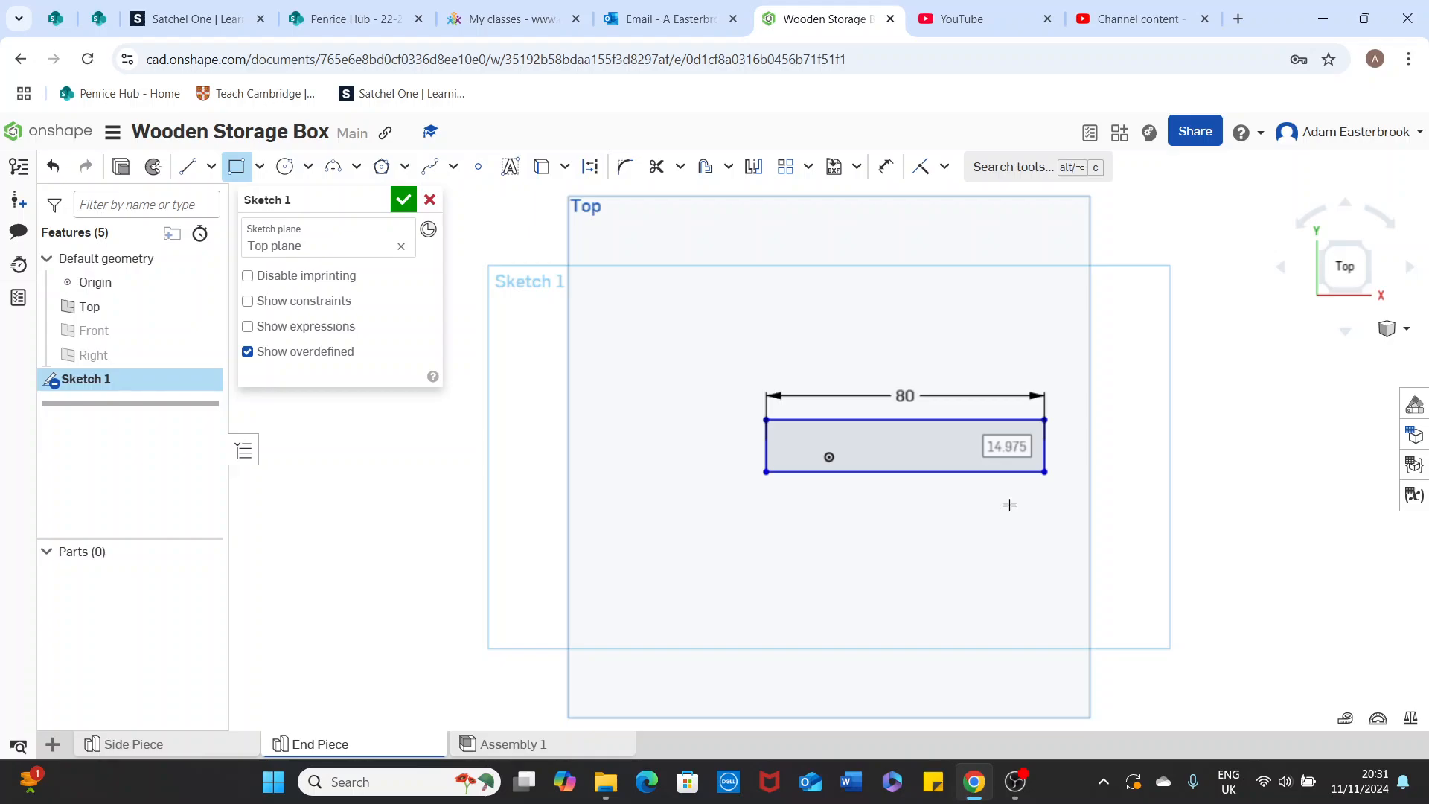
text(14 )
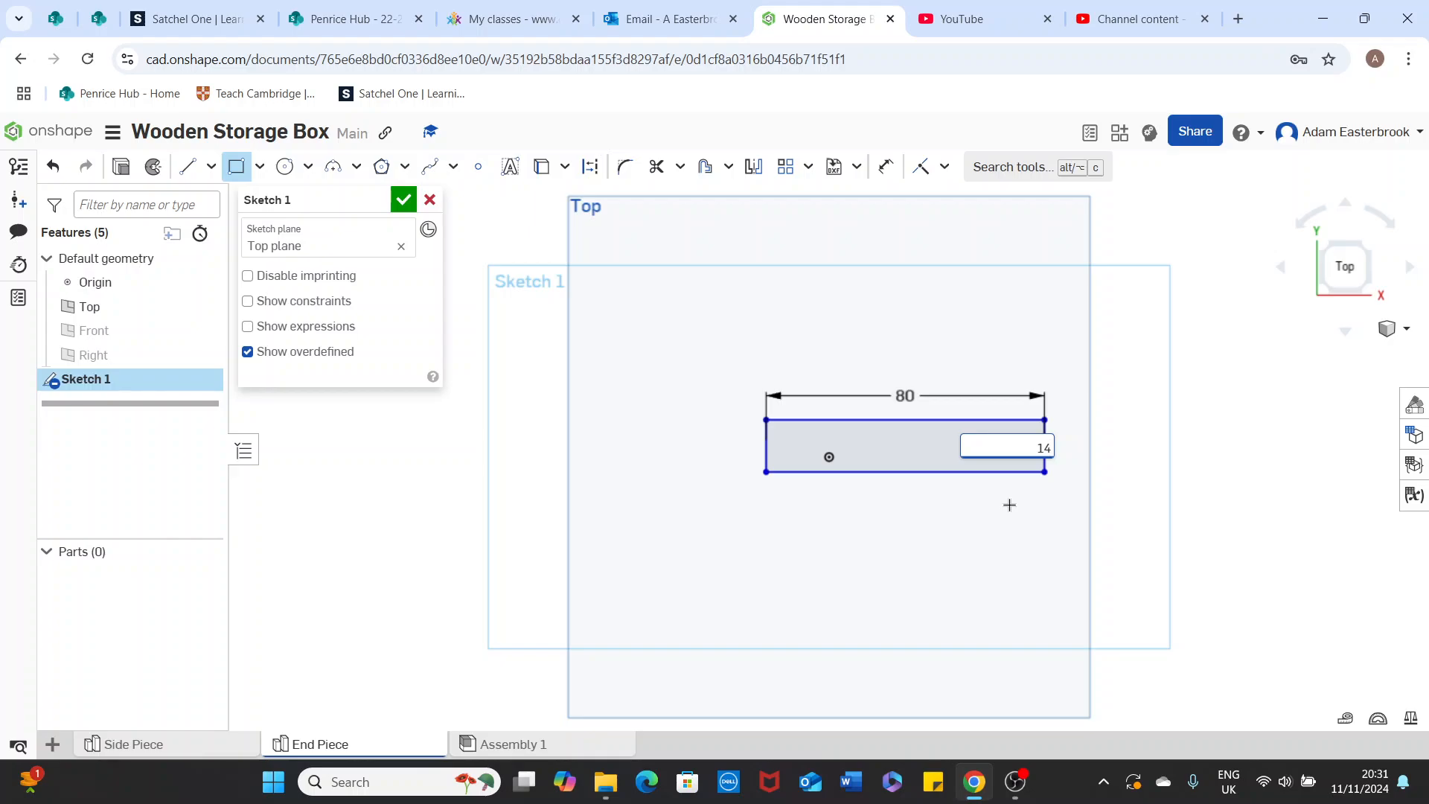
text(mm)
key(Return)
key(Return)
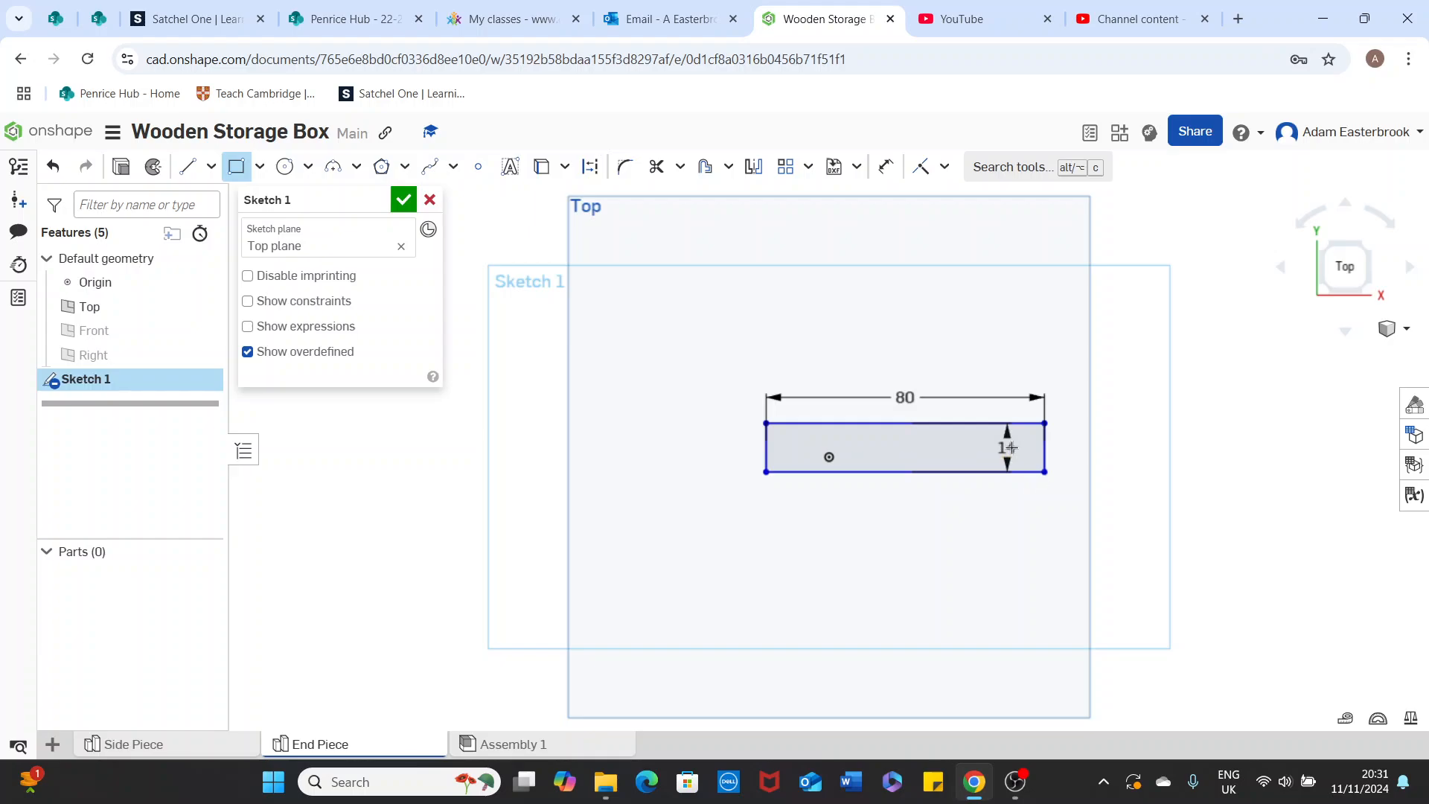
click(884, 170)
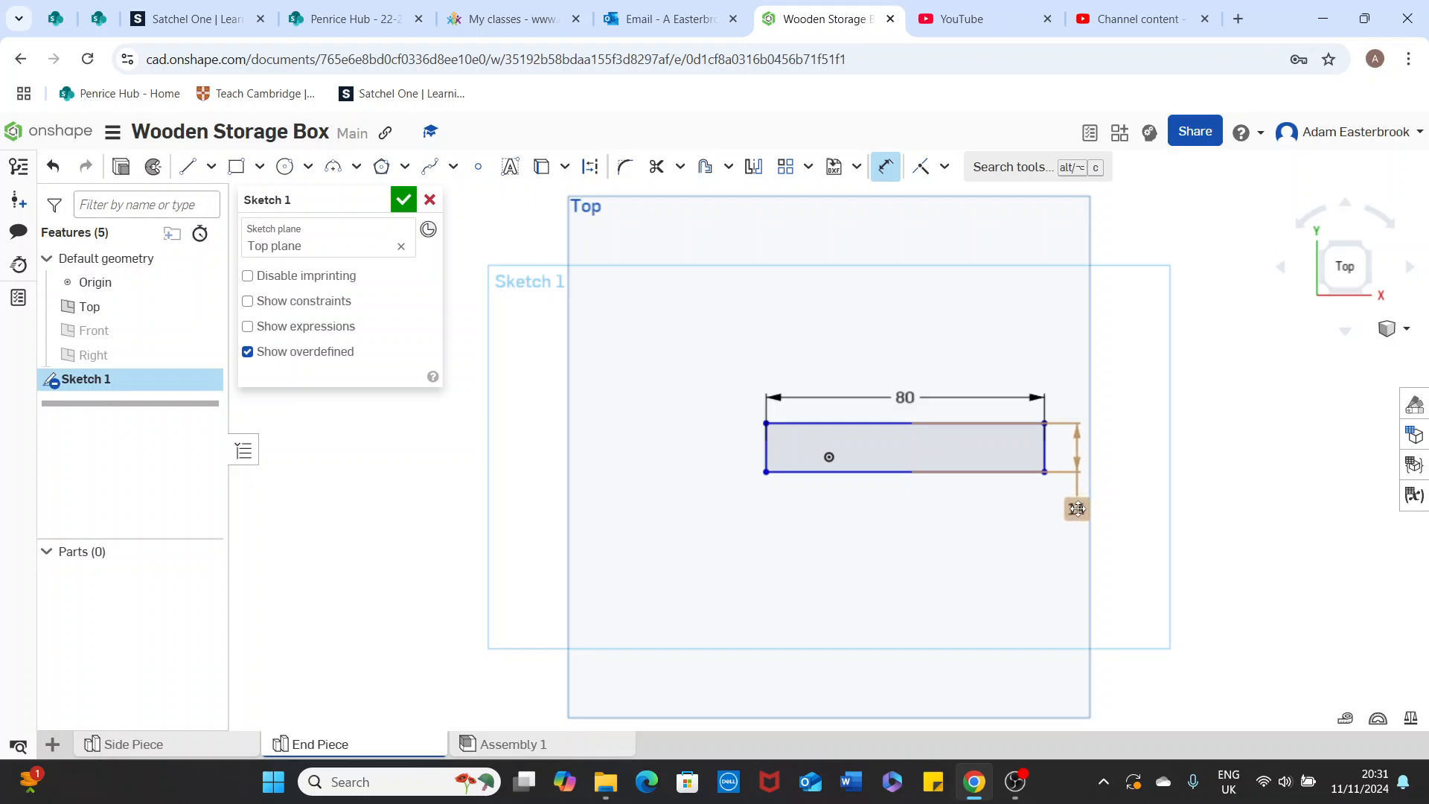
click(1077, 509)
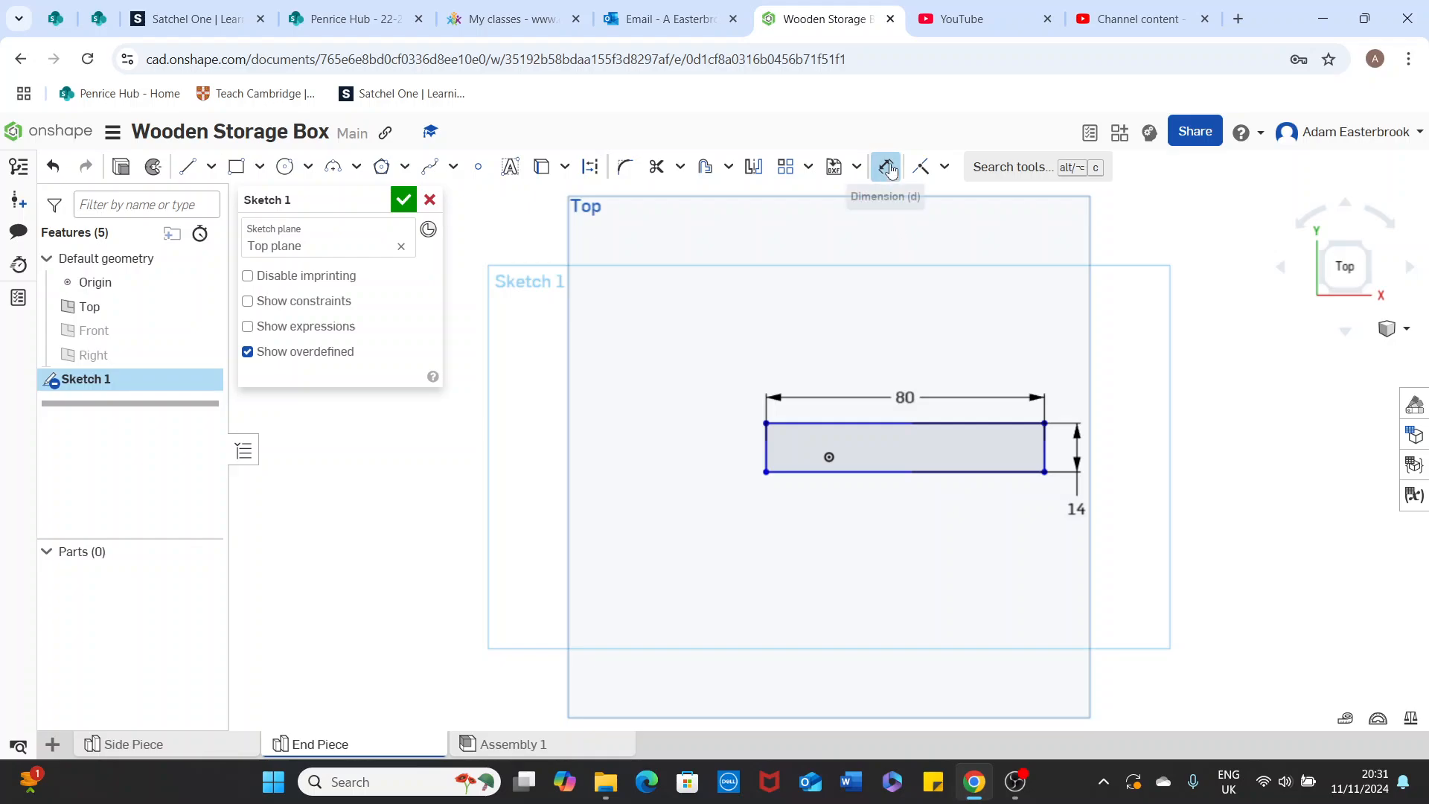
Draw a diagonal line about 20.6 mm long from the rectangle's upper-left corner down to its lower edge
click(189, 171)
scroll(800, 407, up, 2)
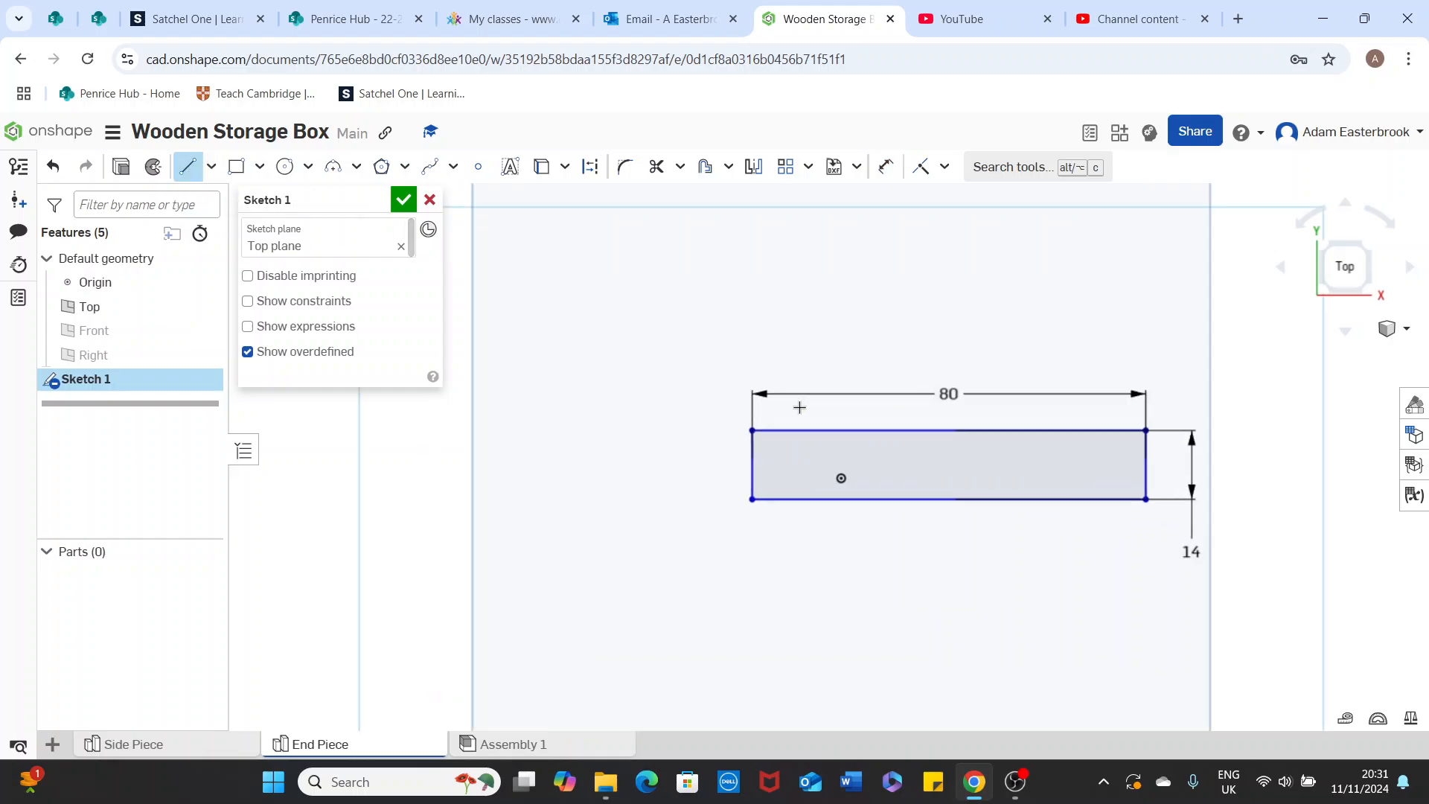
scroll(865, 348, up, 1)
middle_drag(864, 348, 727, 336)
scroll(726, 348, up, 1)
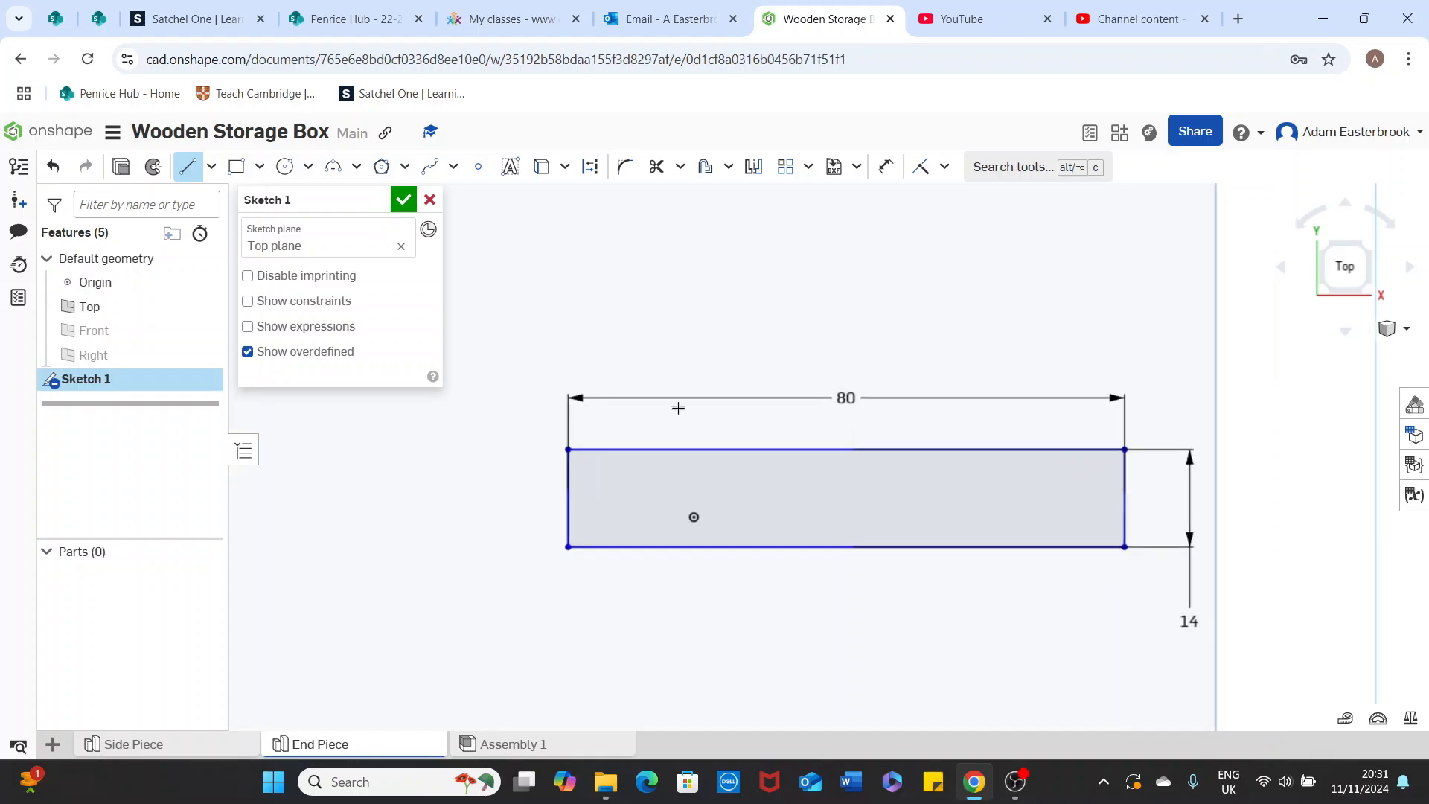
click(569, 449)
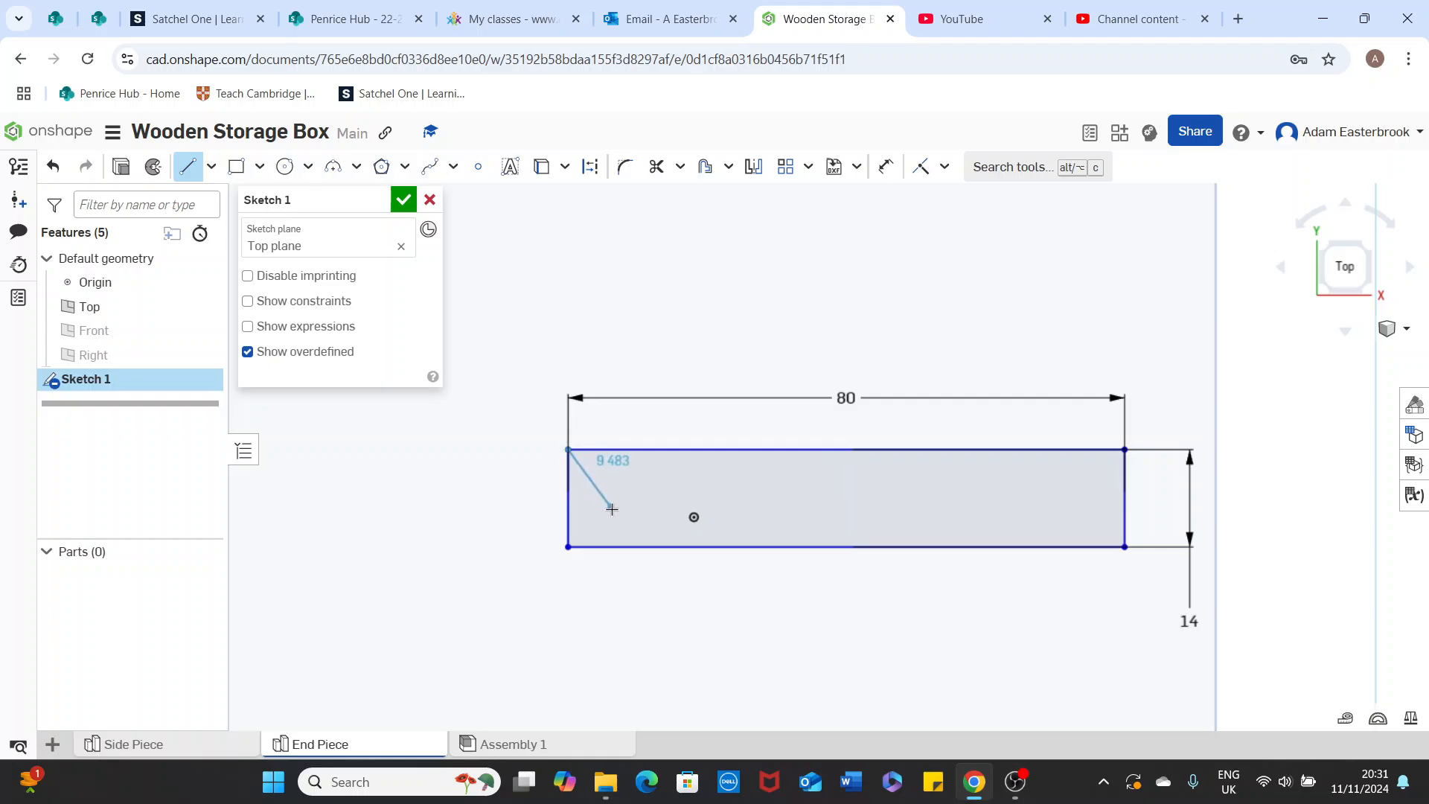
click(673, 545)
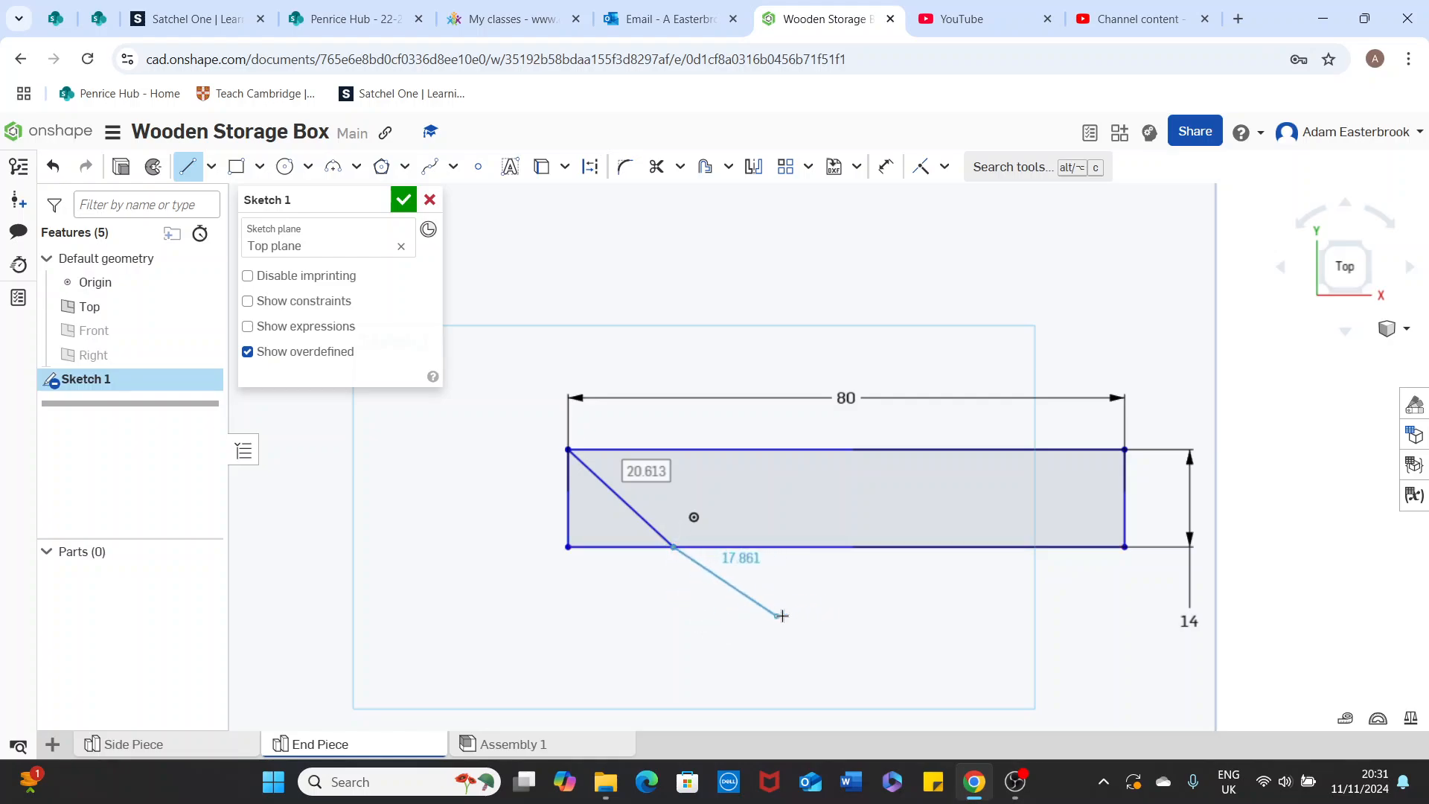
right_click(717, 621)
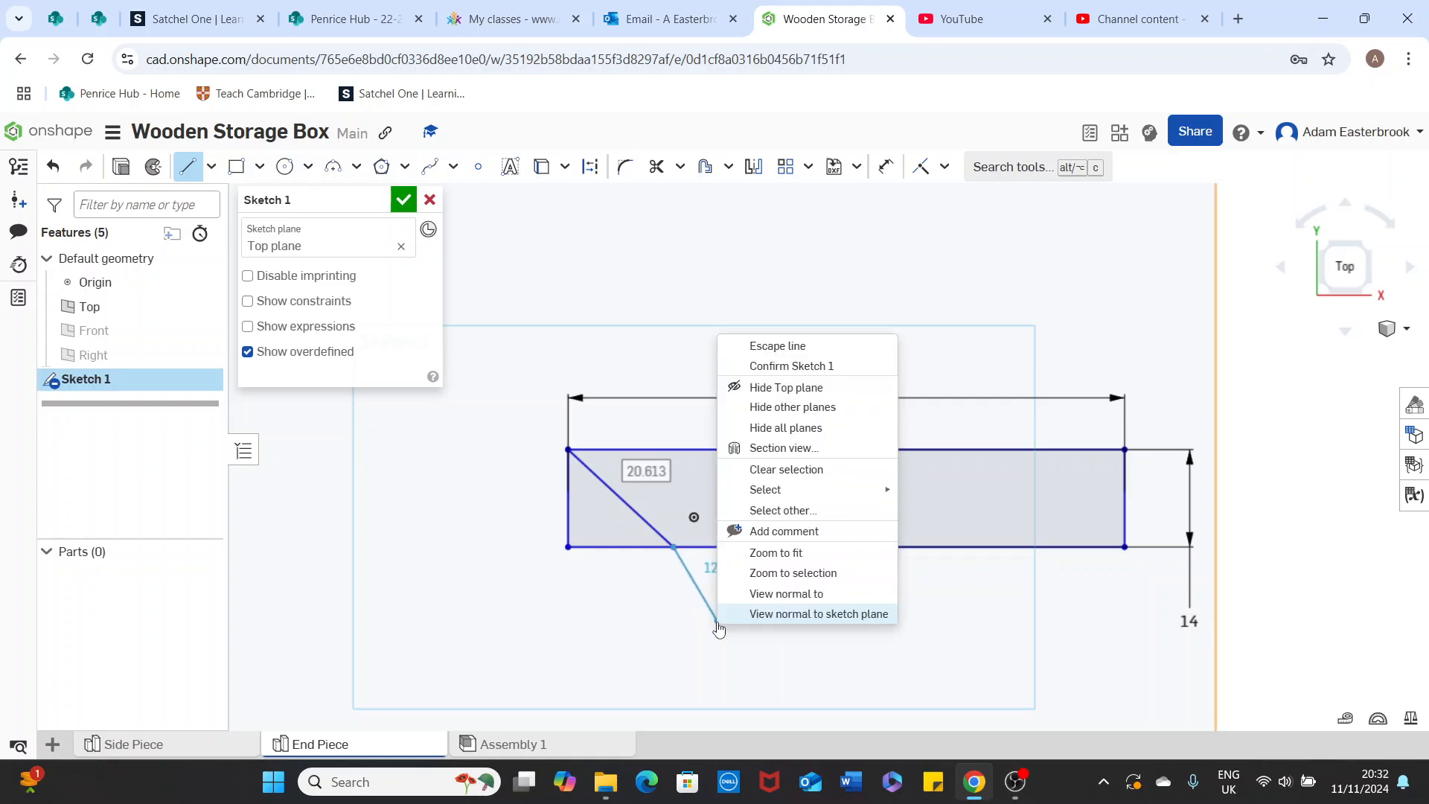
click(794, 346)
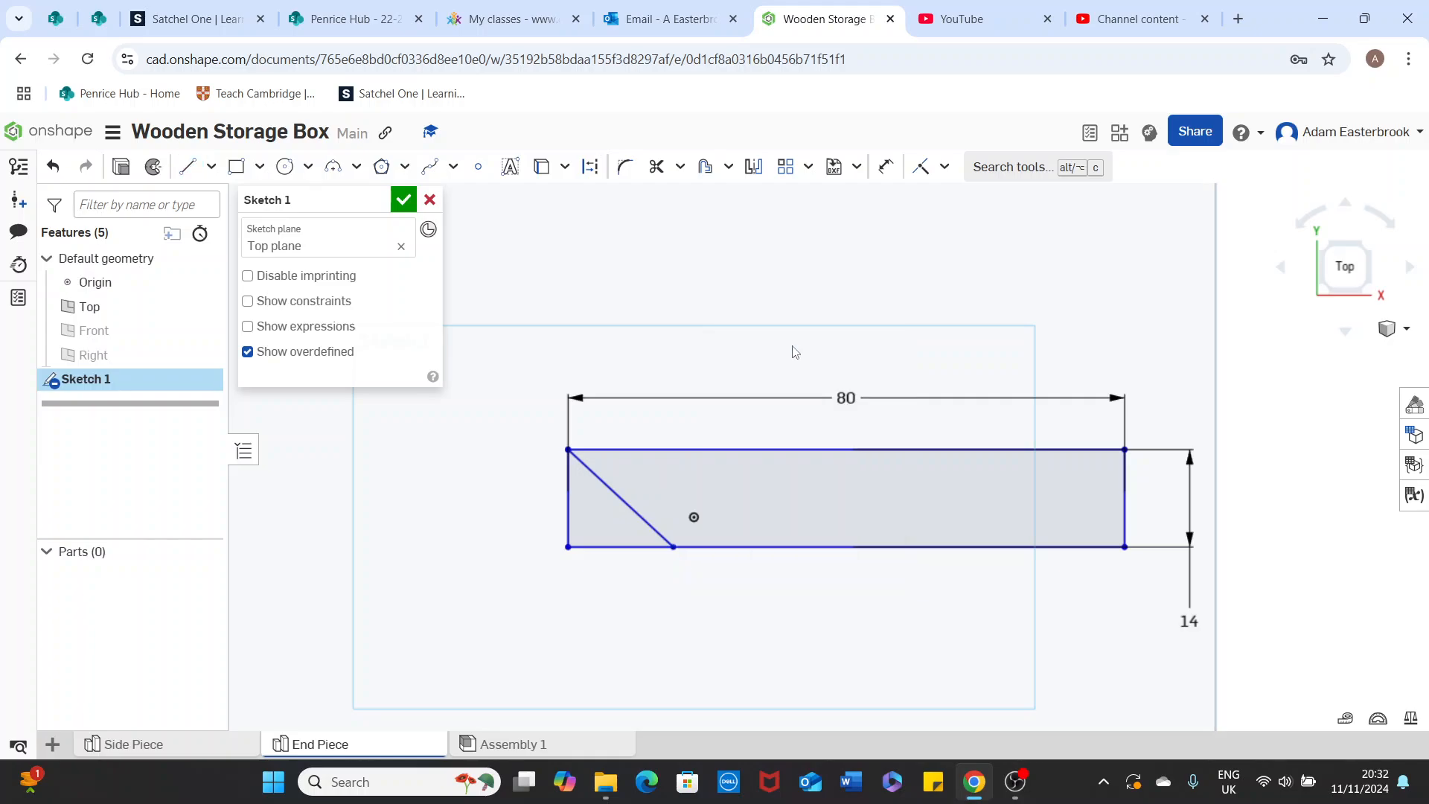
Draw a mirrored diagonal line about 20.1 mm long from the rectangle's upper-right corner down to its lower edge
click(190, 167)
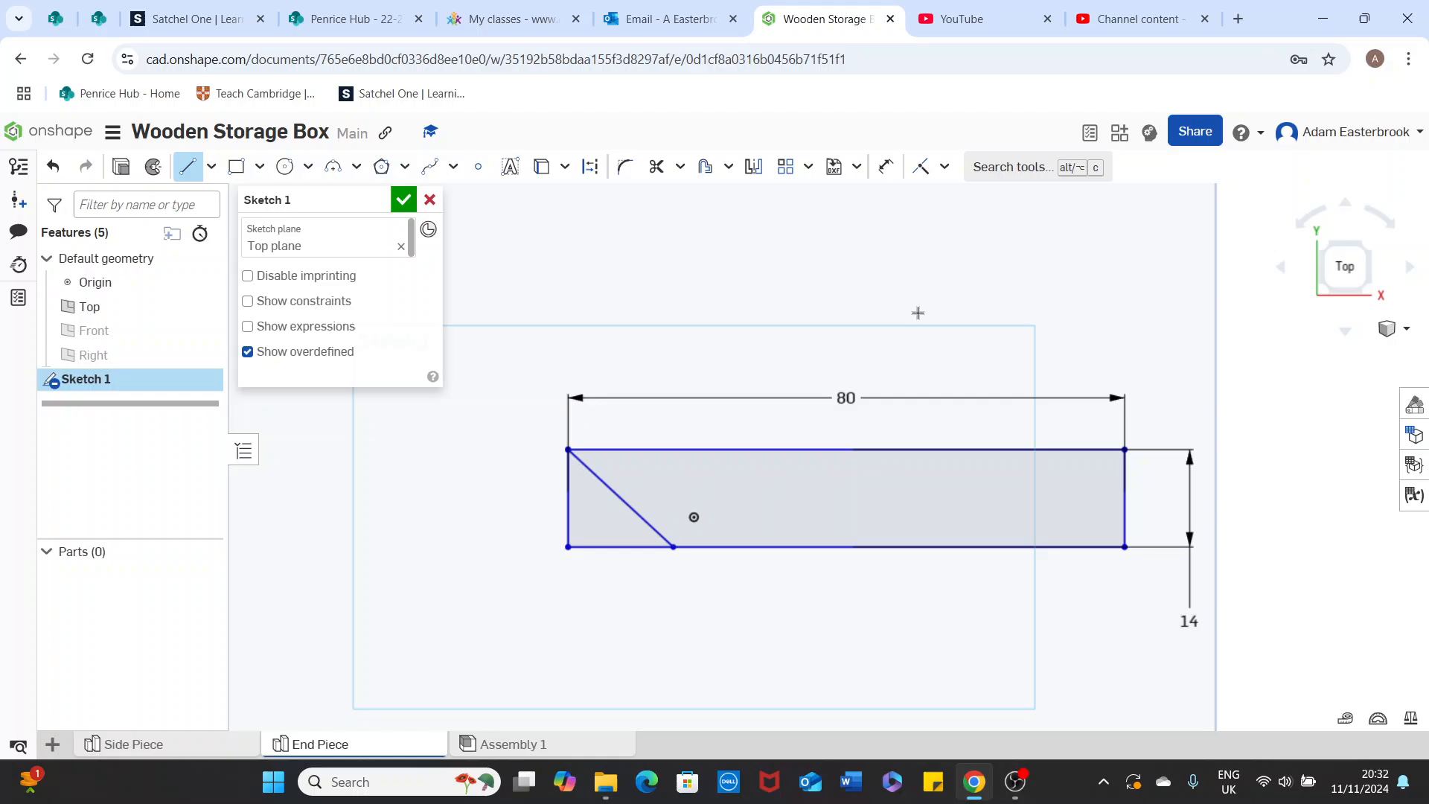
click(1124, 449)
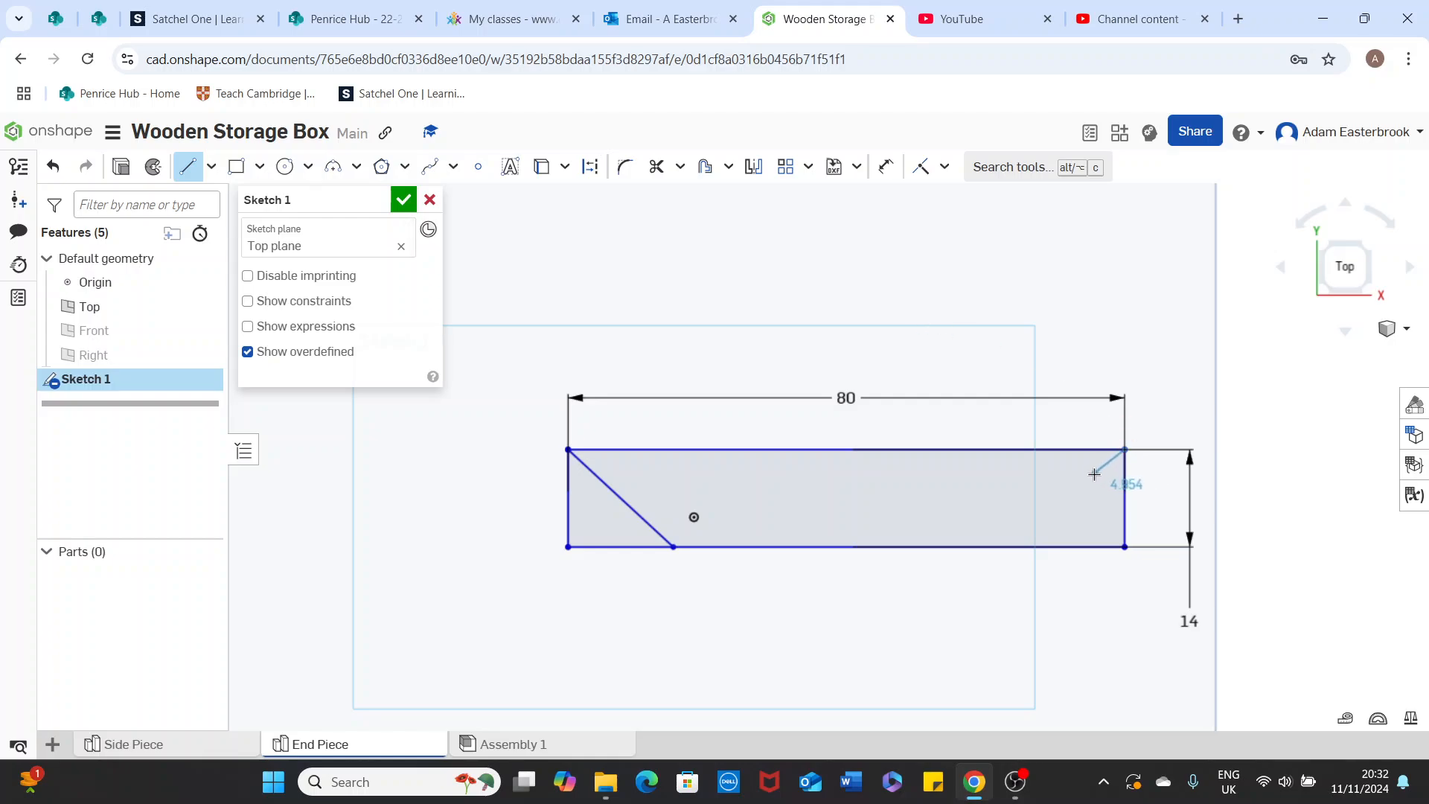
click(1025, 546)
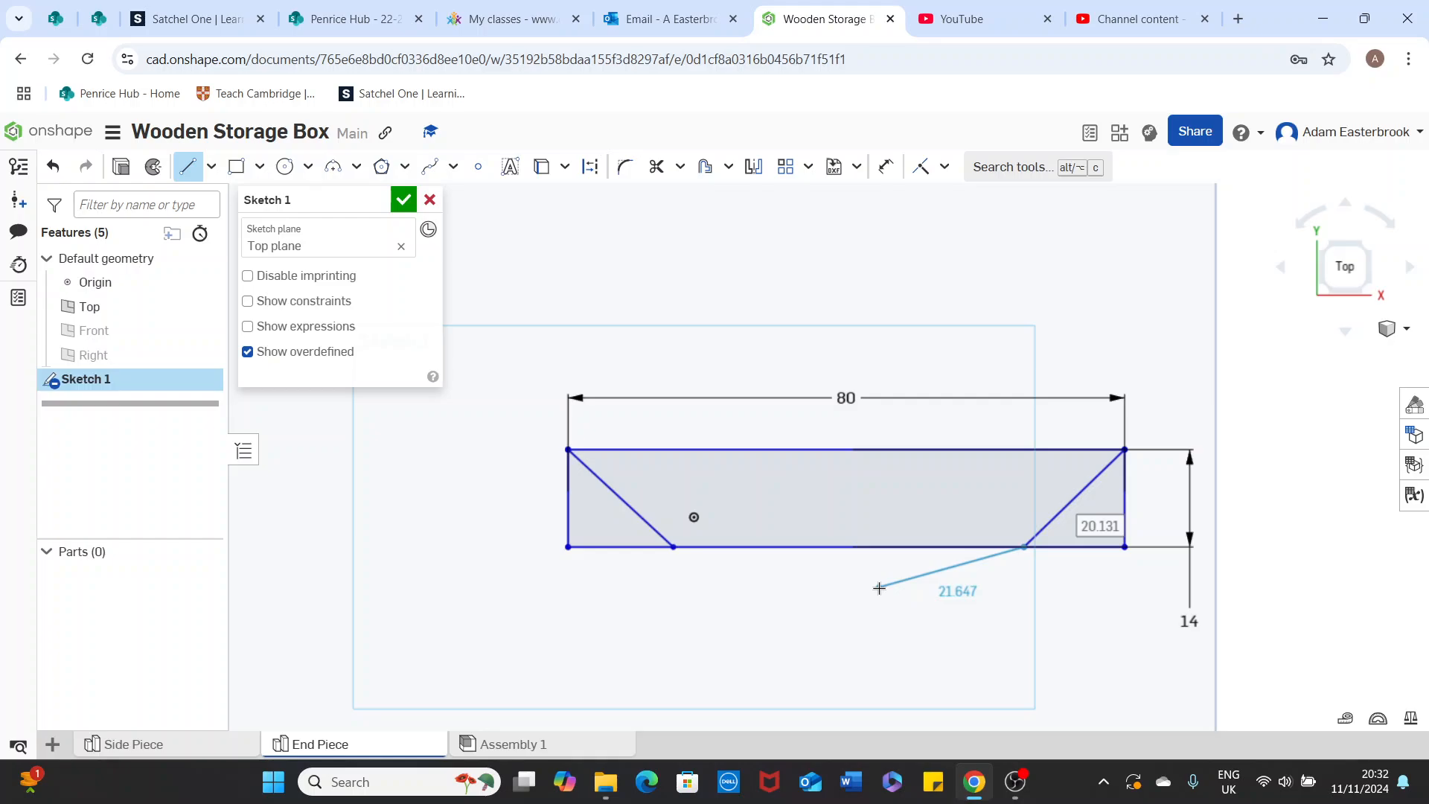
right_click(879, 588)
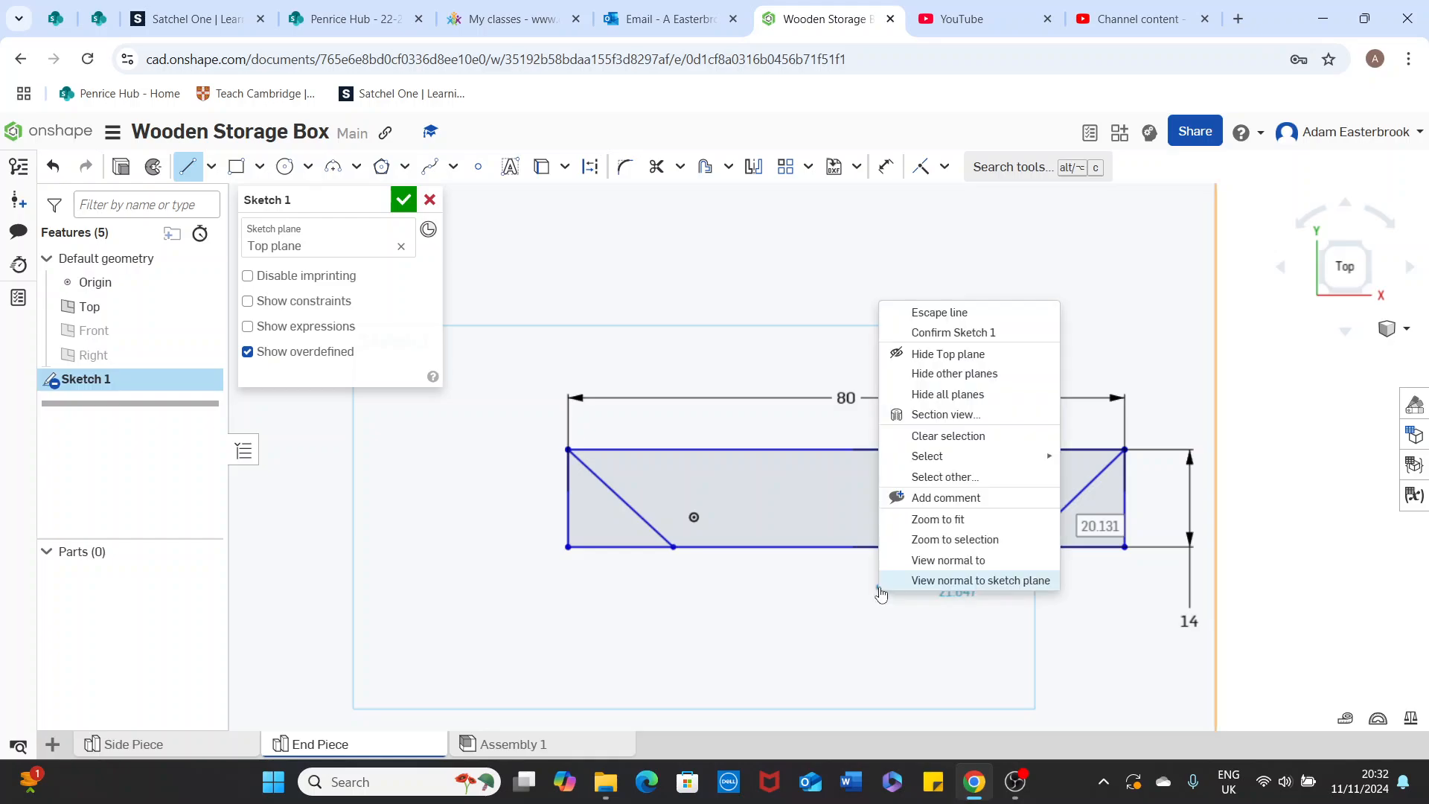
click(940, 313)
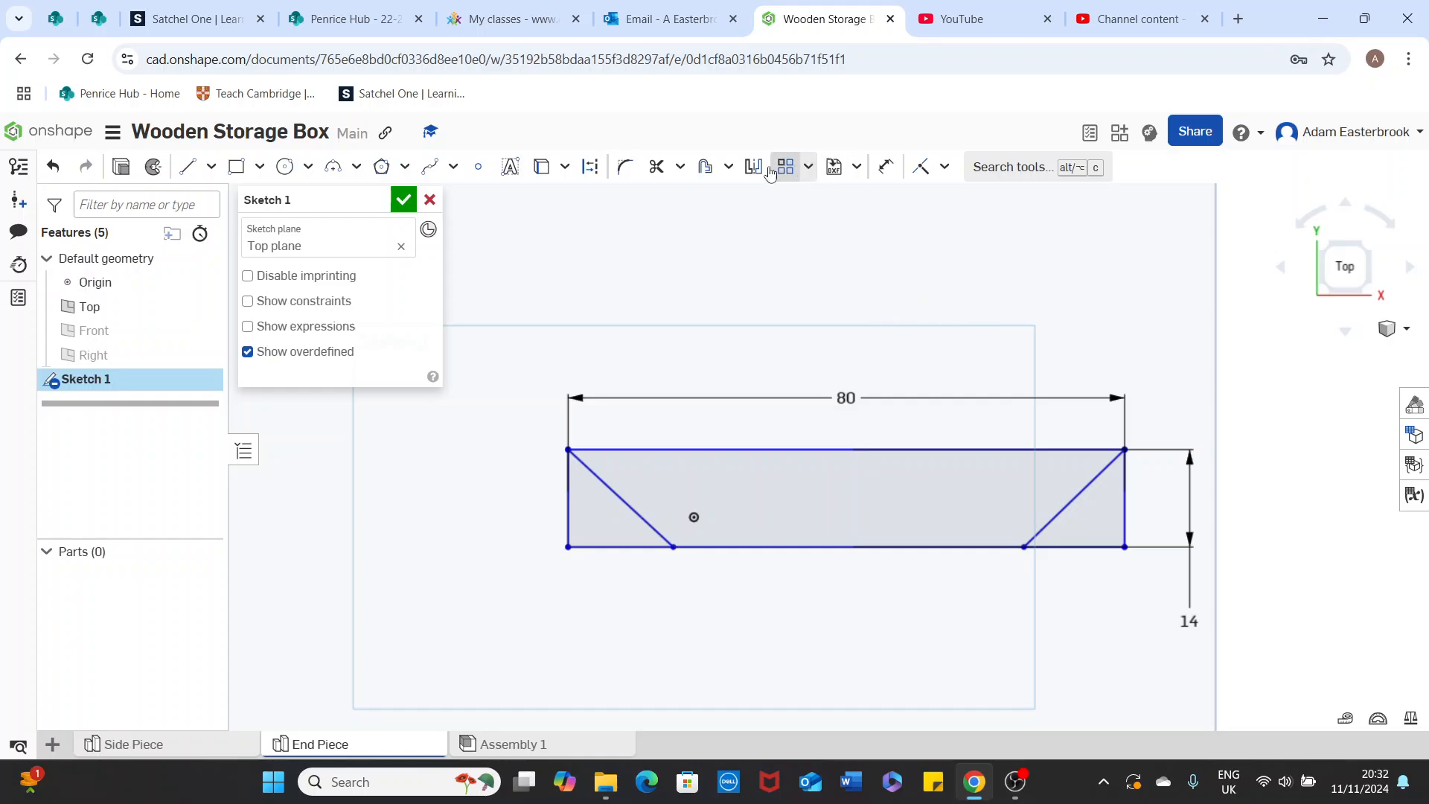
Trim away both vertical sides and the outer ends of the lower edge, leaving a trapezoid profile
click(654, 170)
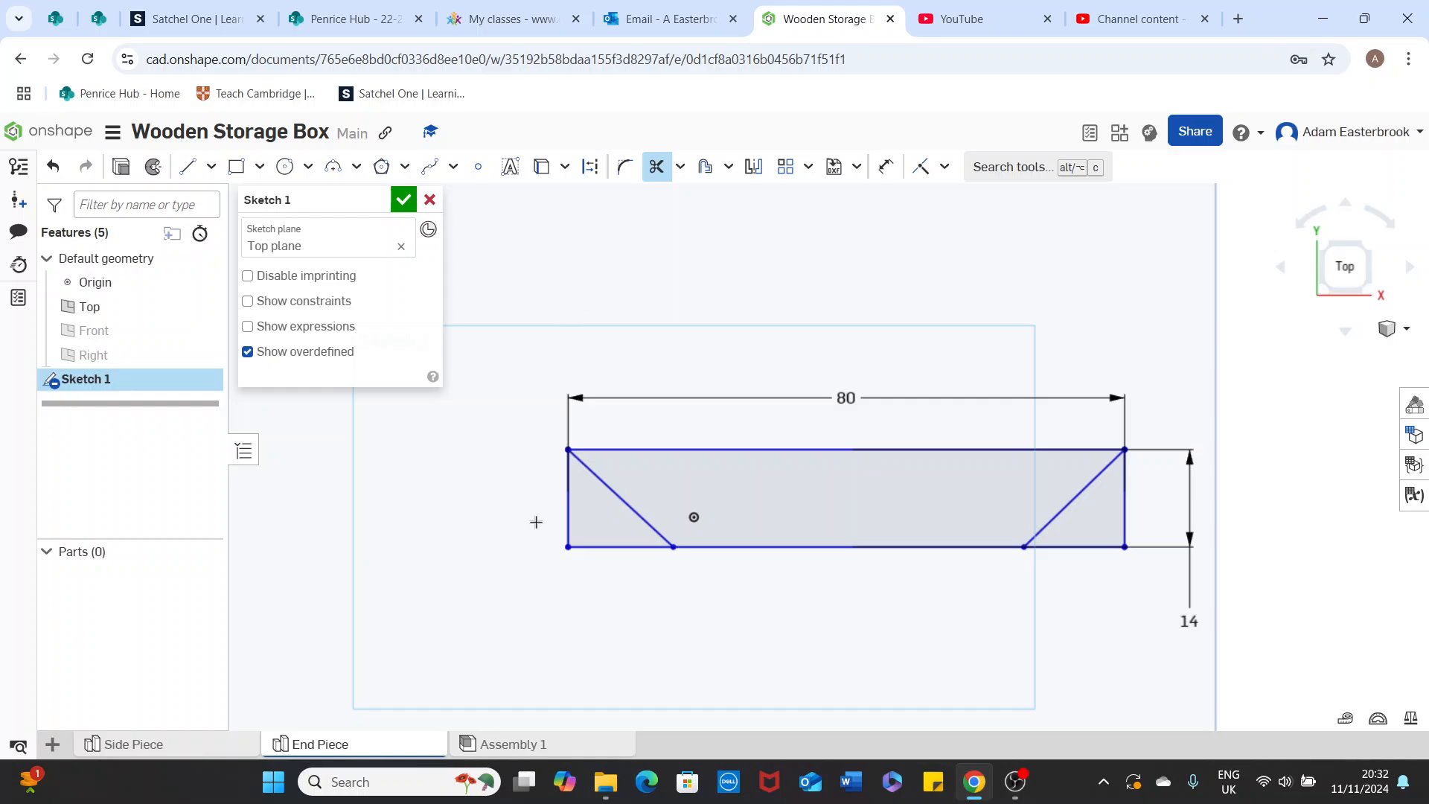
click(570, 503)
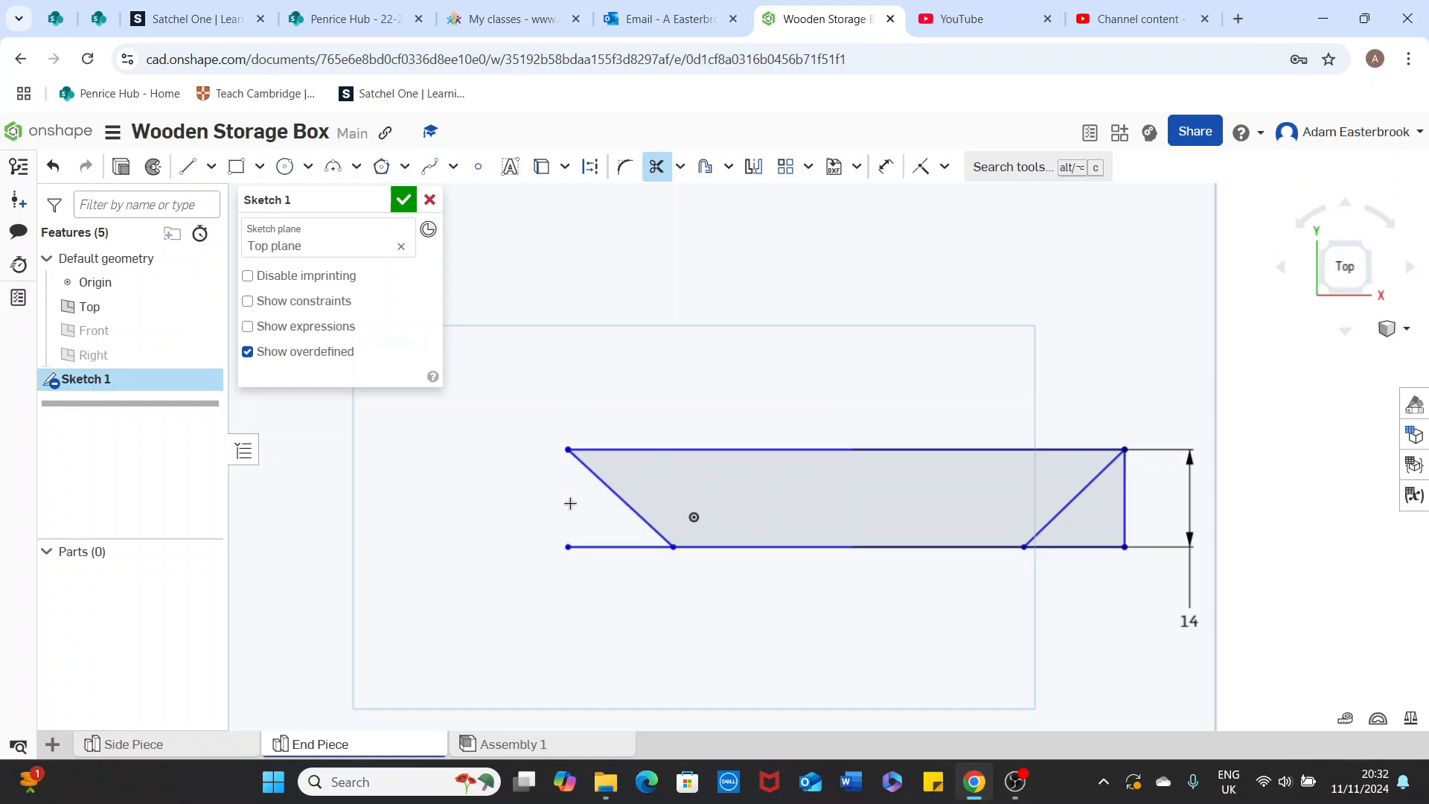
click(587, 548)
click(1124, 503)
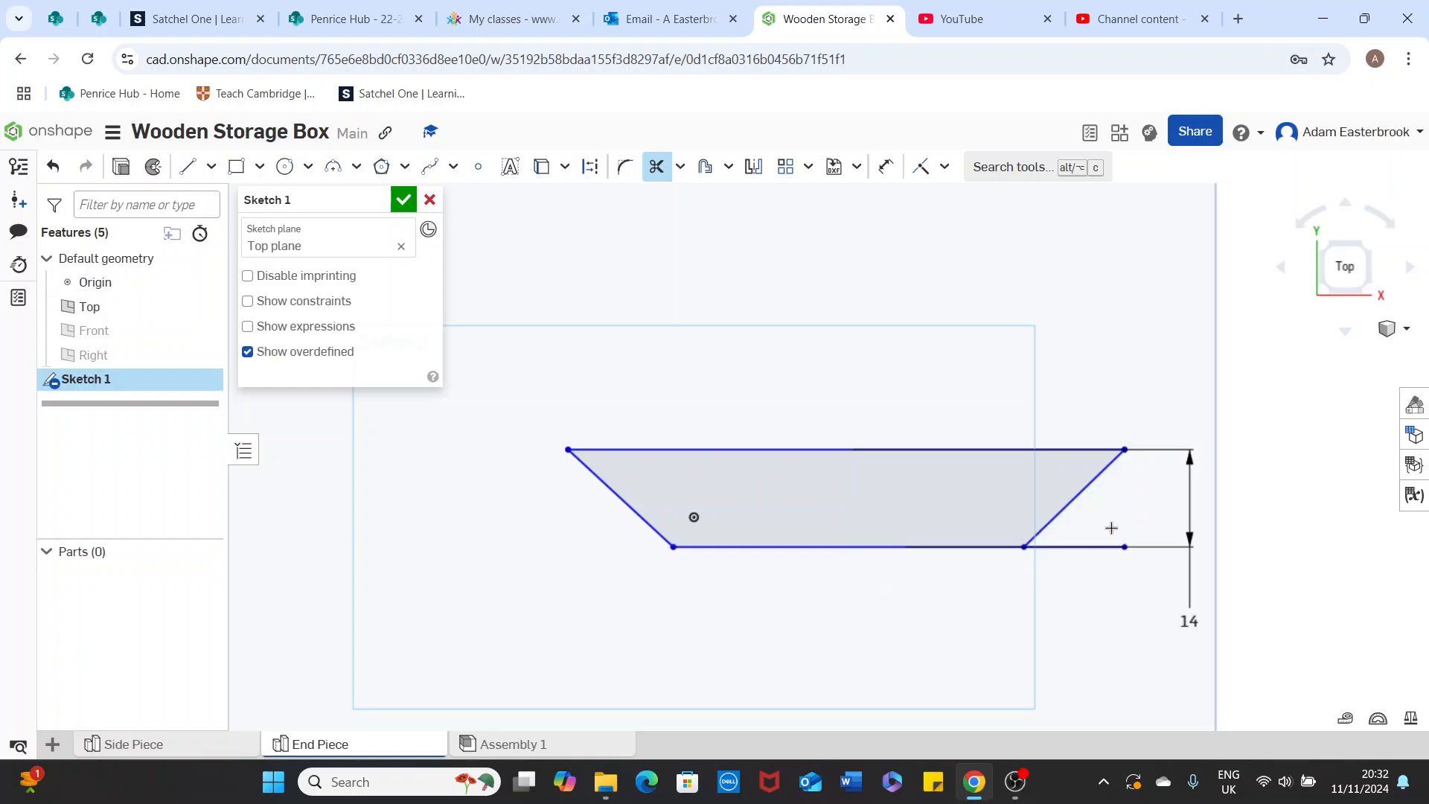
click(1077, 547)
Dimension the angle between the left diagonal and the upper edge as 45 degrees
click(882, 170)
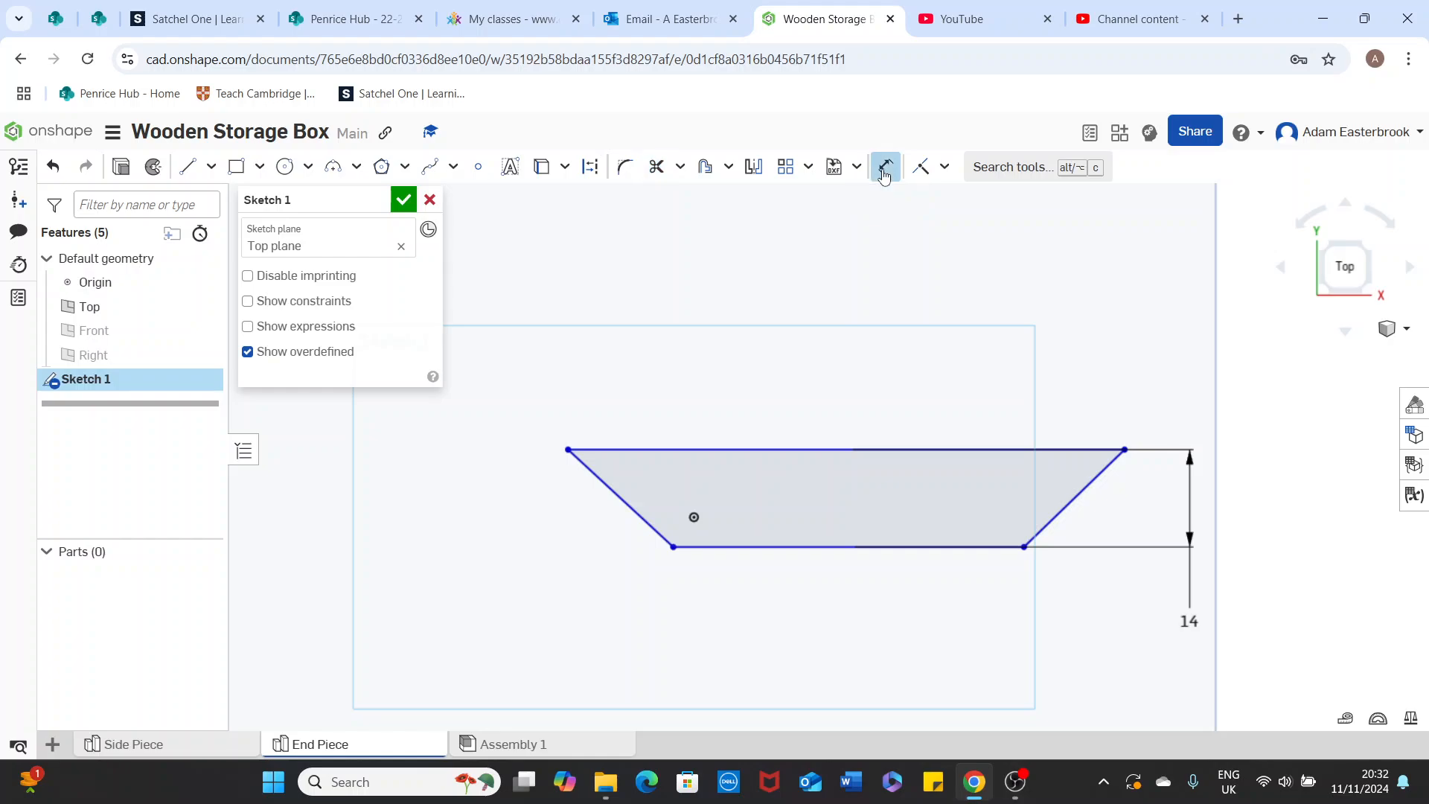
click(612, 491)
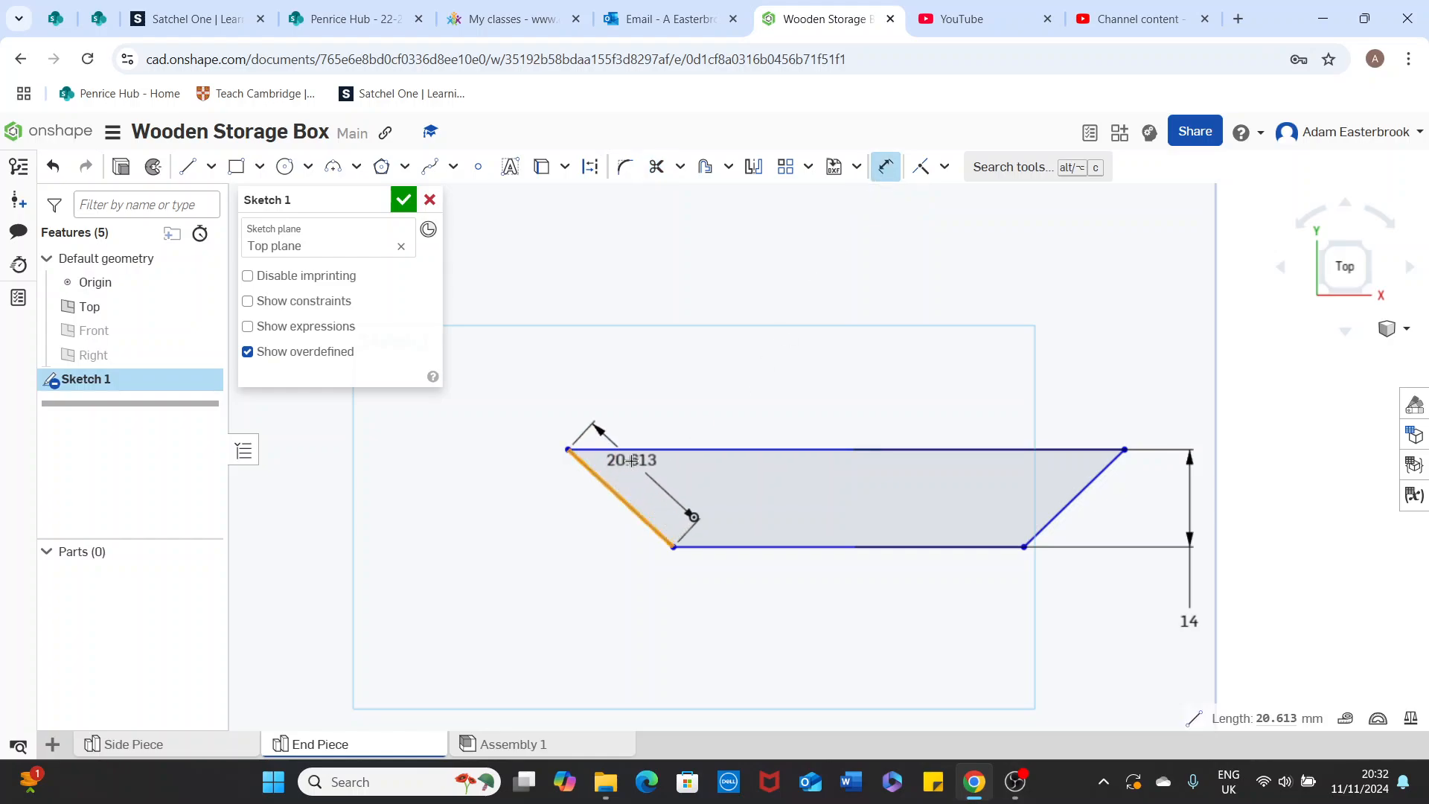
click(621, 450)
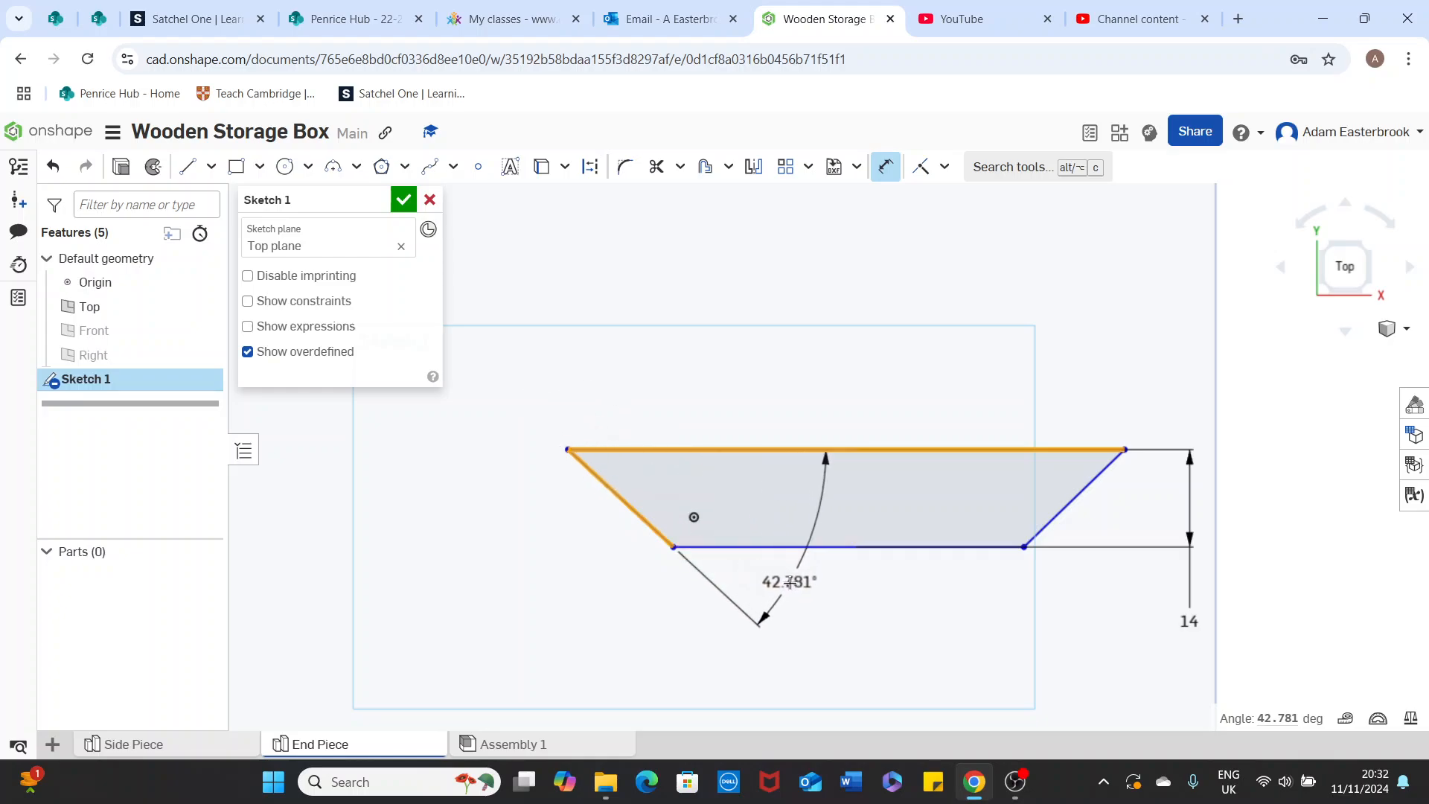
click(793, 584)
text(4)
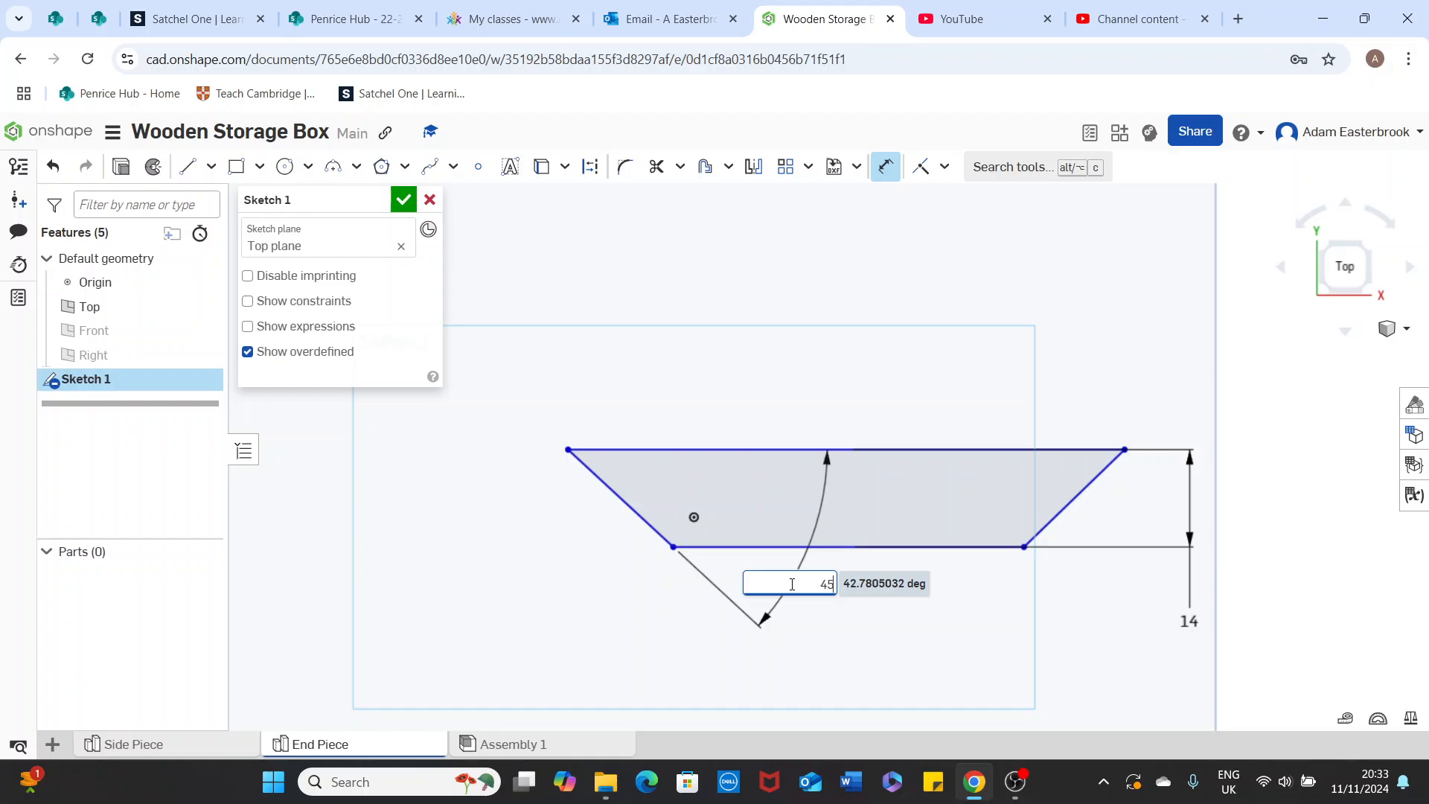
text(5)
key(Return)
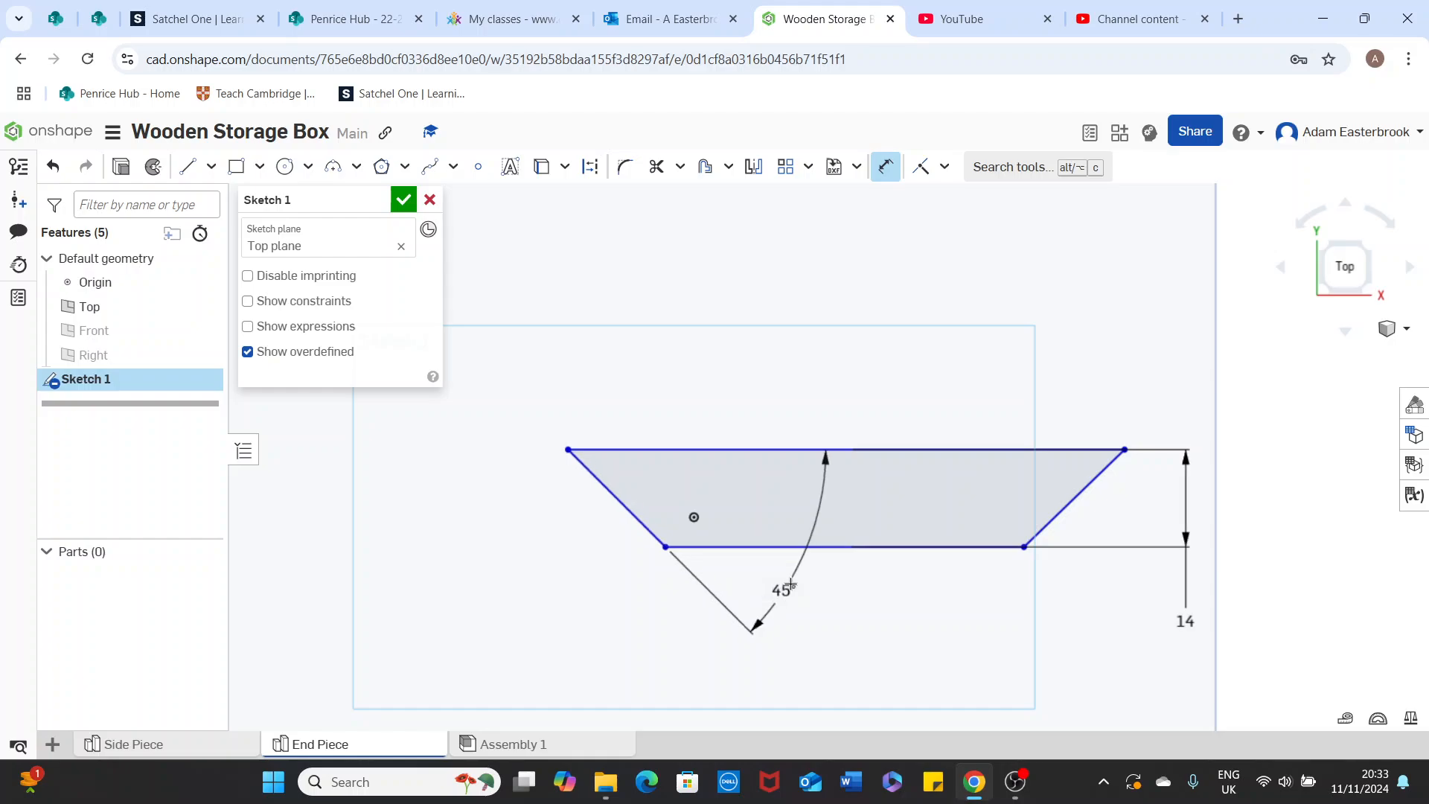
Dimension the angle between the right diagonal and the upper edge as 45 degrees and finish the sketch
click(1046, 450)
click(1081, 493)
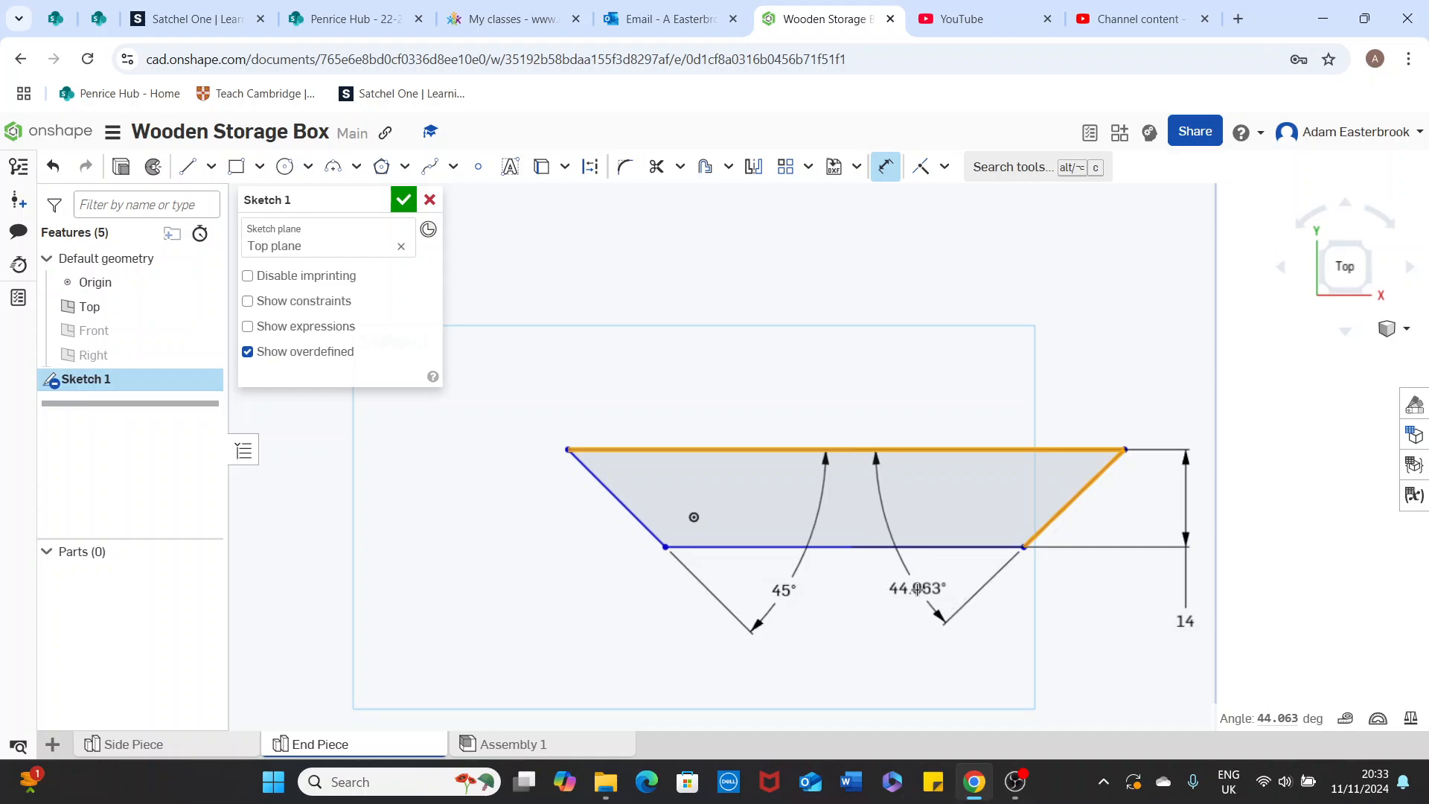
click(913, 591)
text(45)
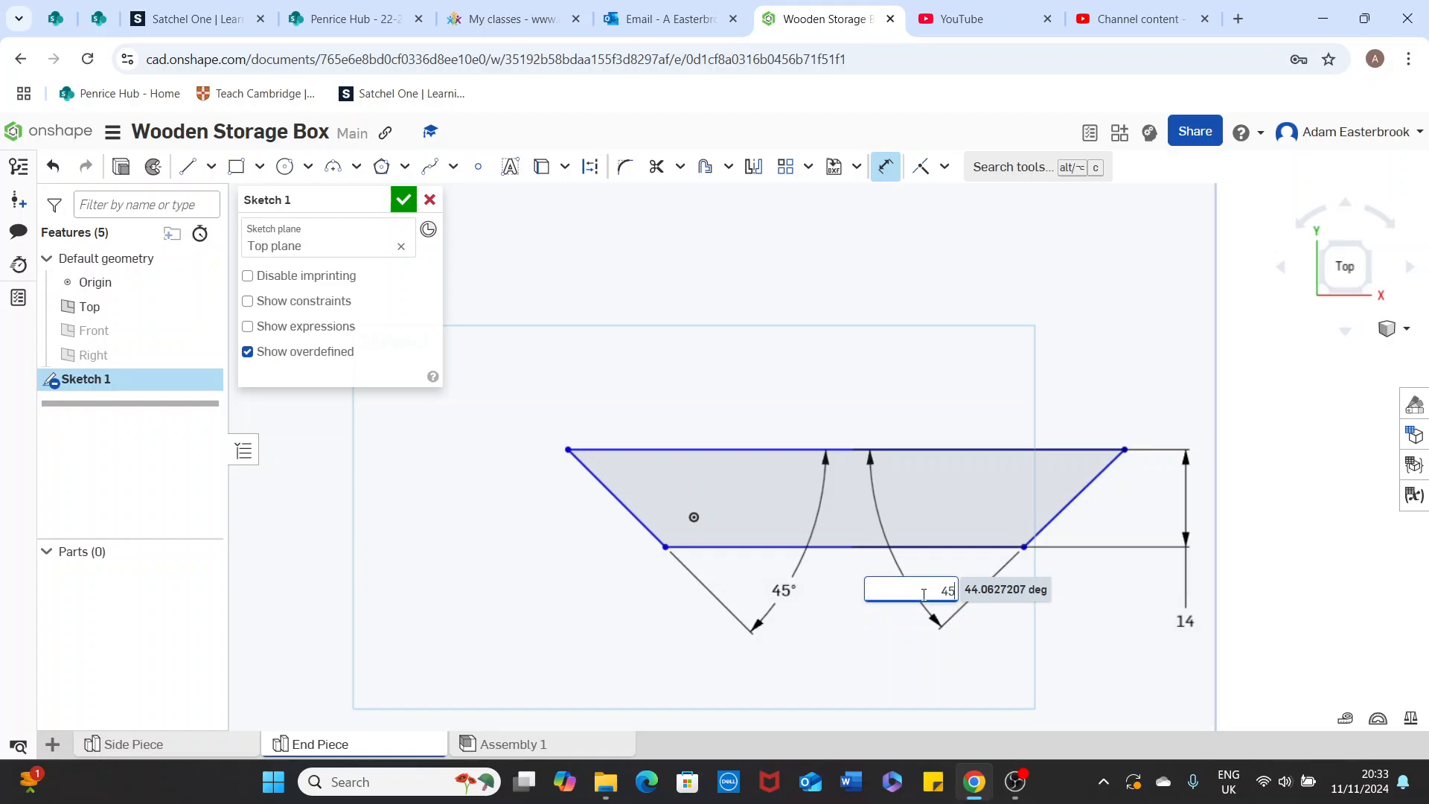
key(Return)
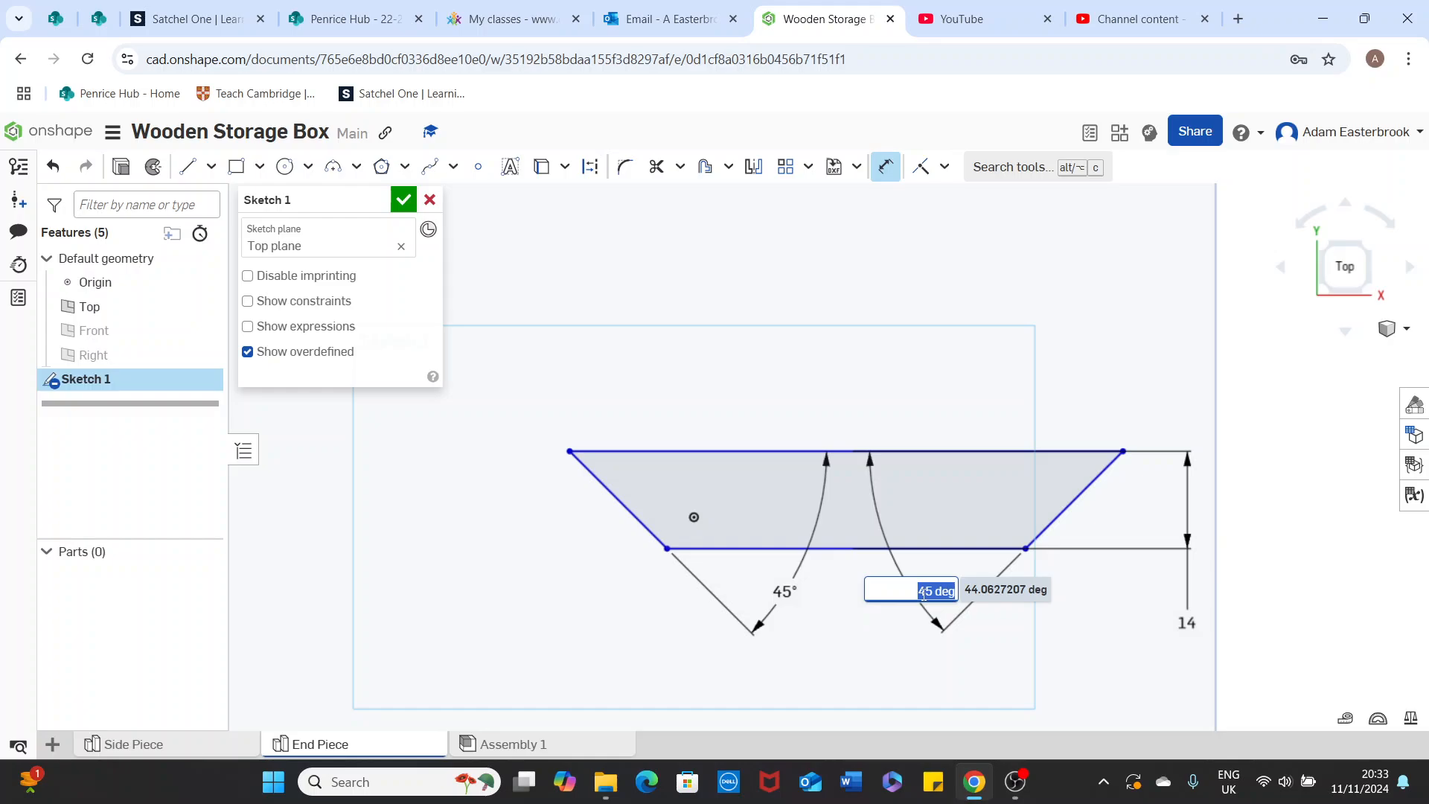
key(Return)
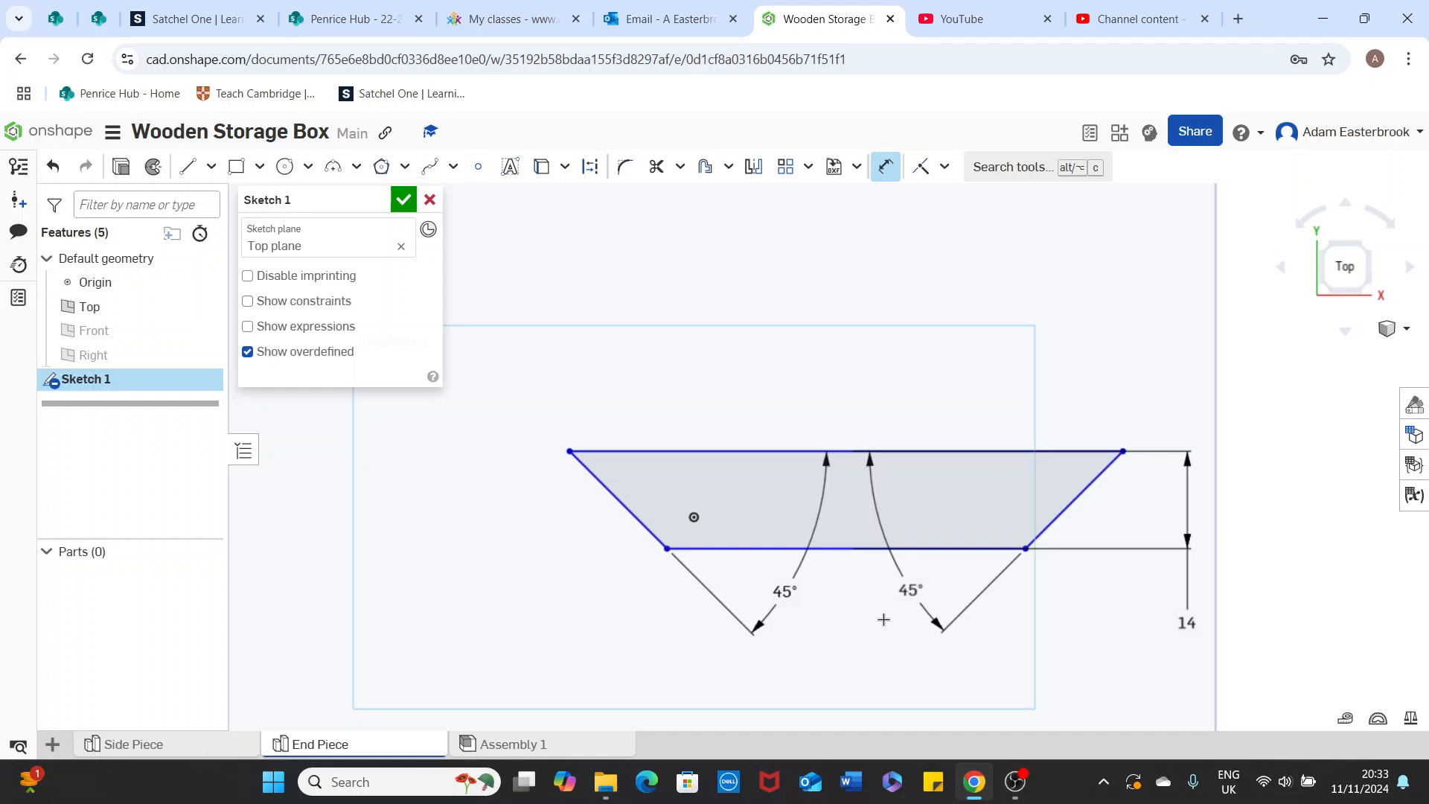
click(405, 201)
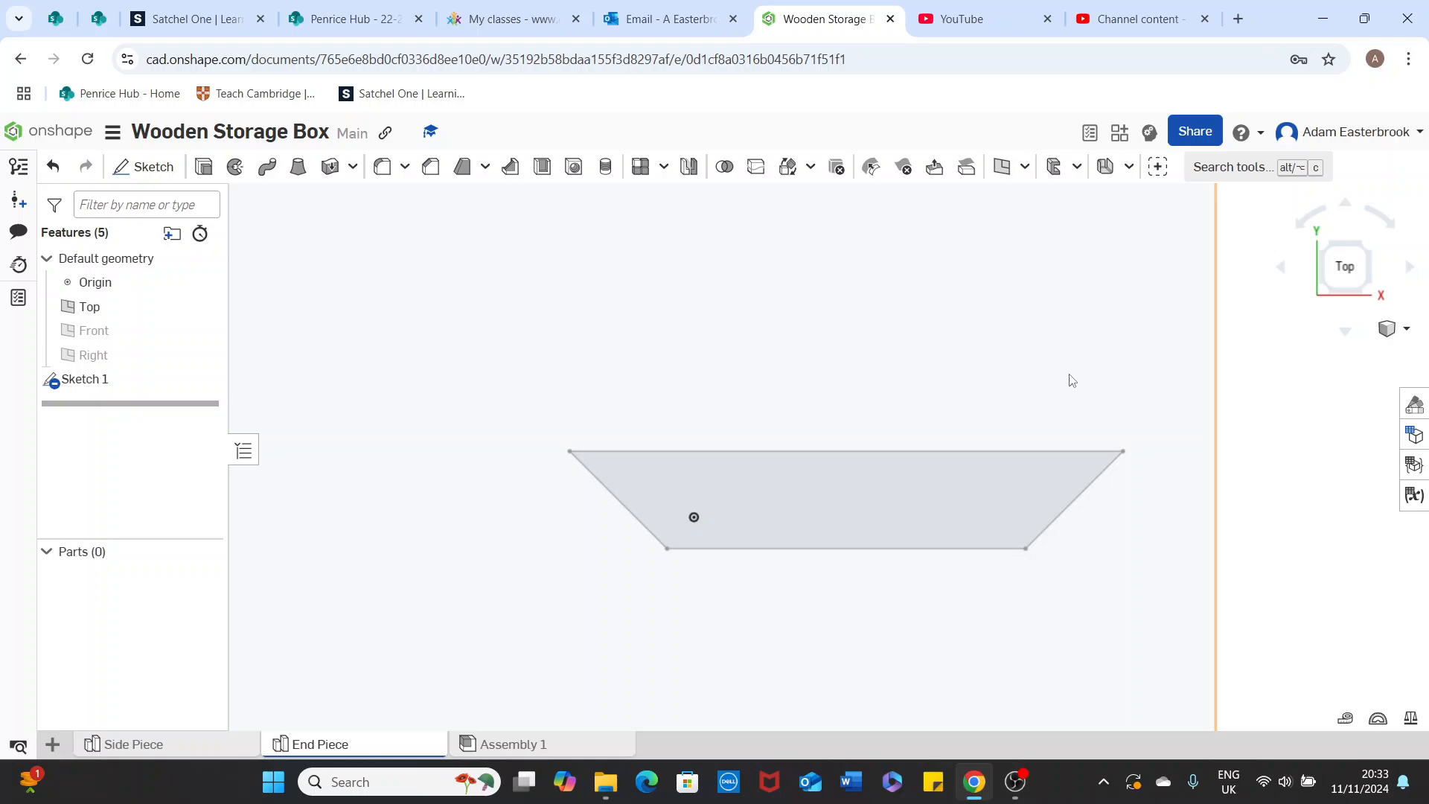
Extrude the trapezoid profile as a new solid, symmetric about the Top plane with a 40 mm depth, working in isometric view
click(1406, 328)
click(1326, 358)
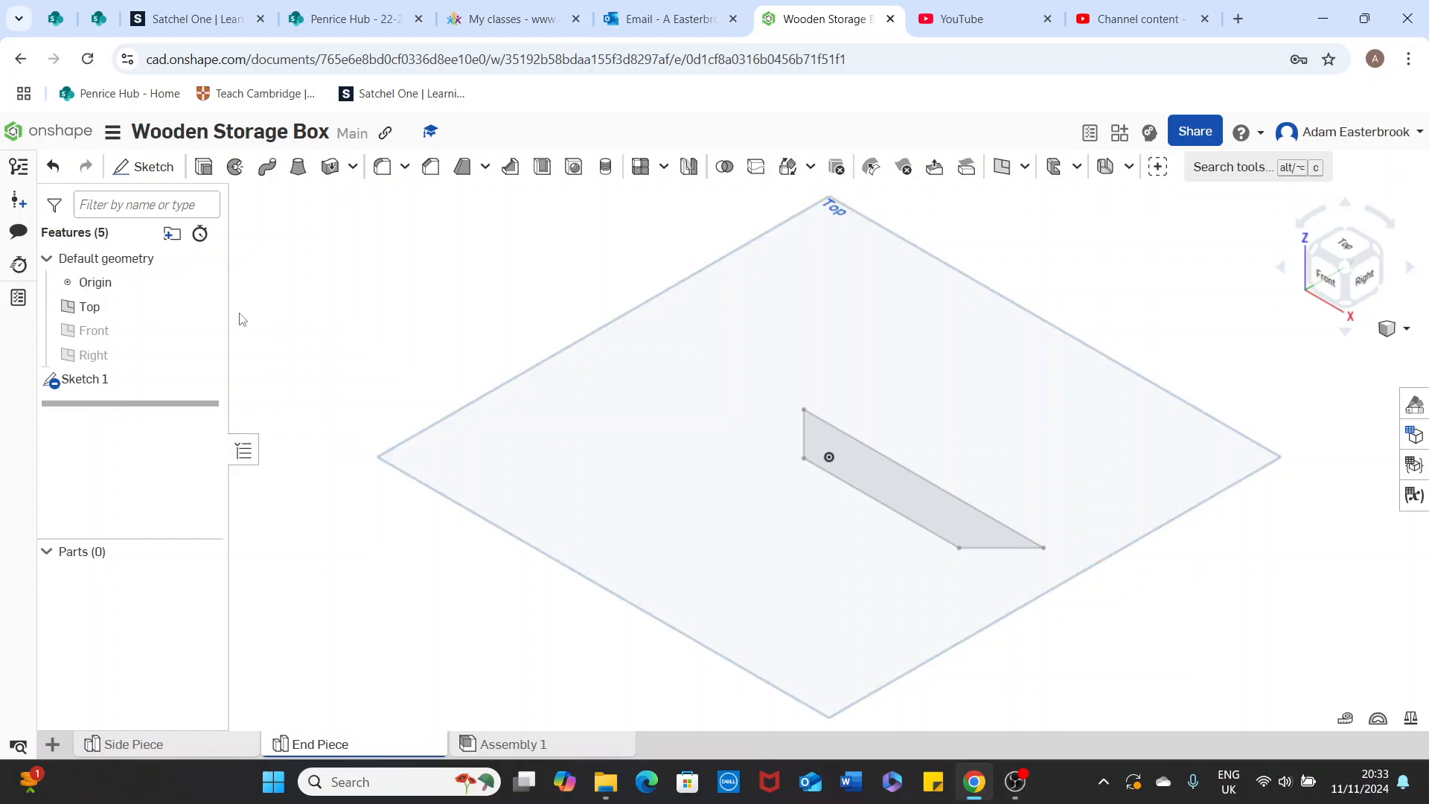
click(203, 171)
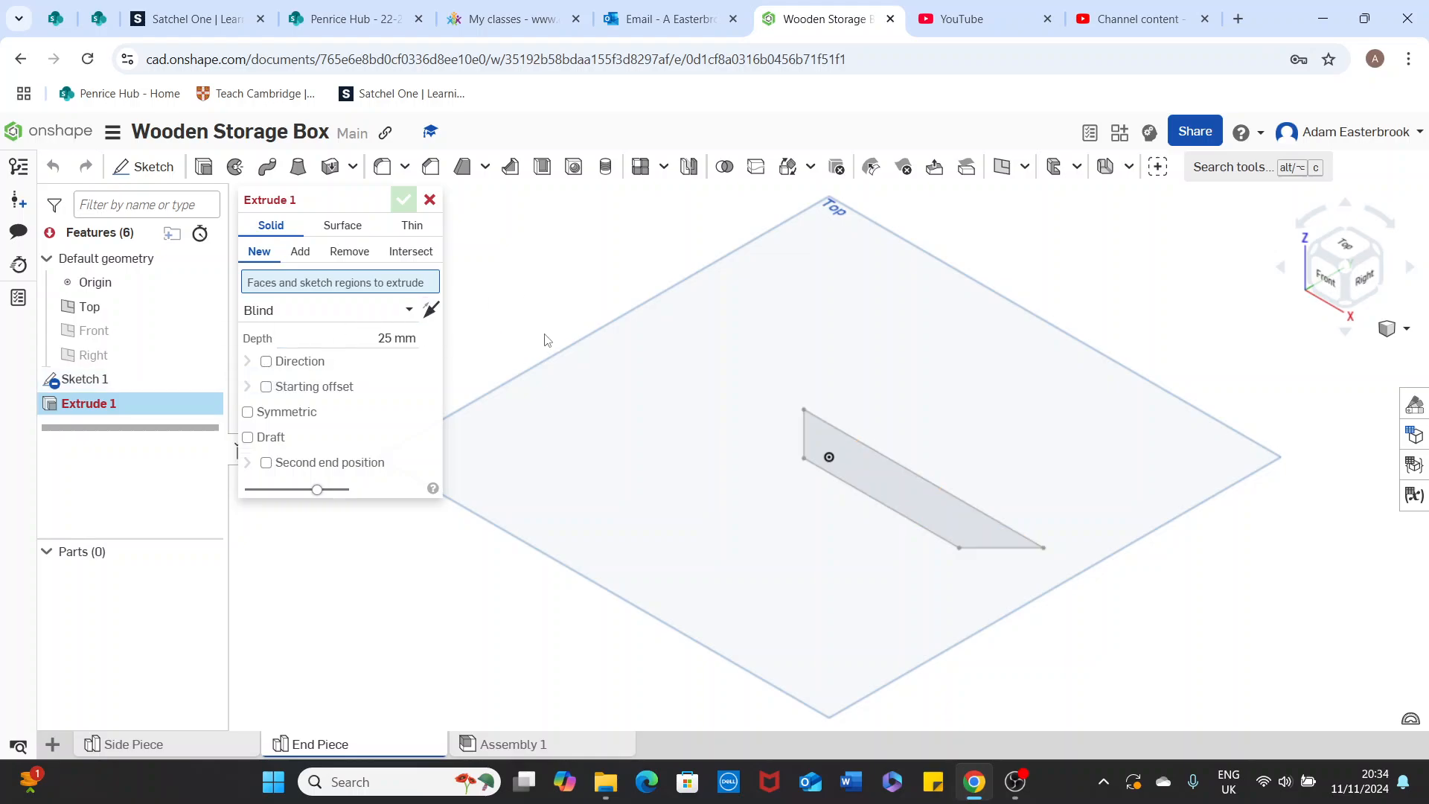
click(855, 445)
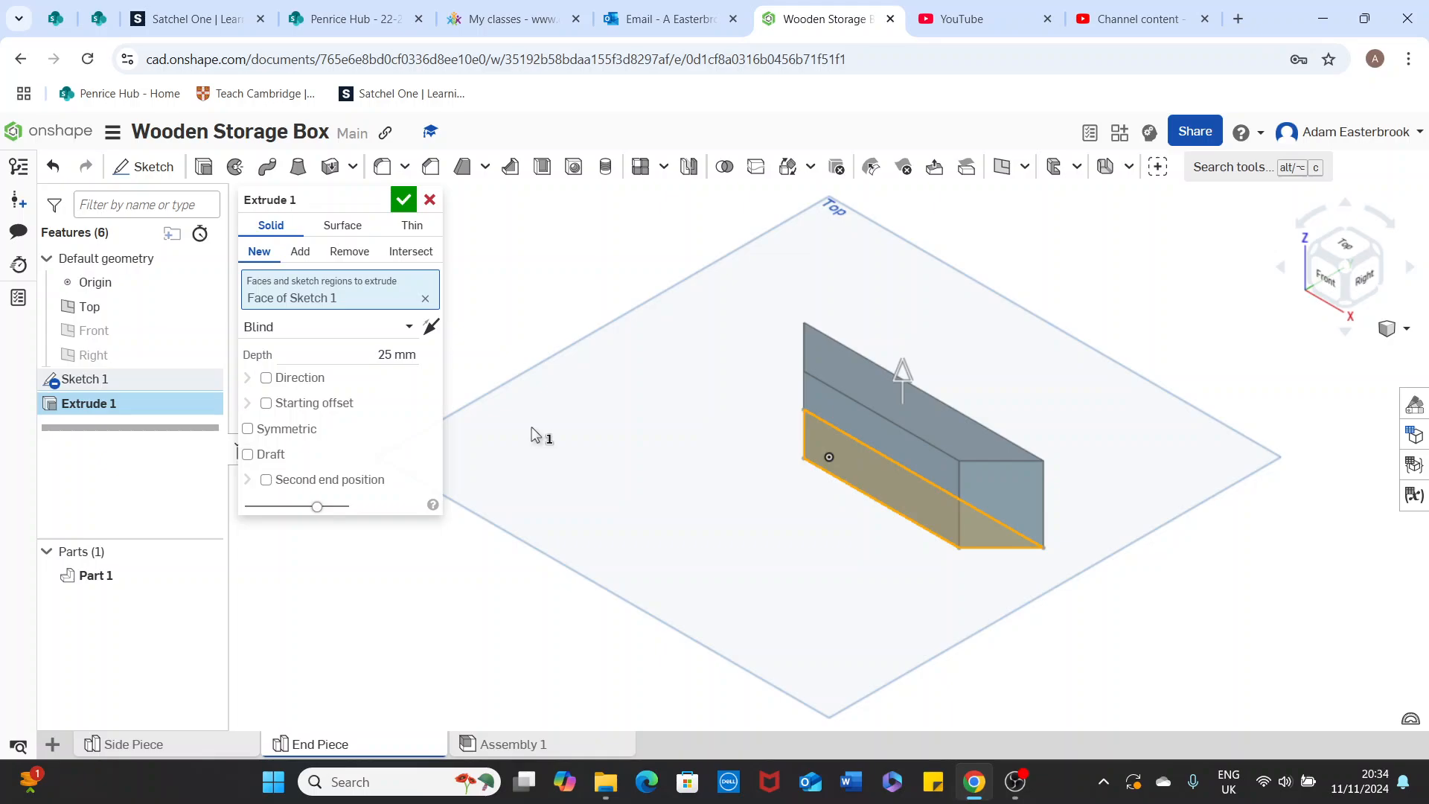
click(430, 328)
click(430, 328)
click(248, 429)
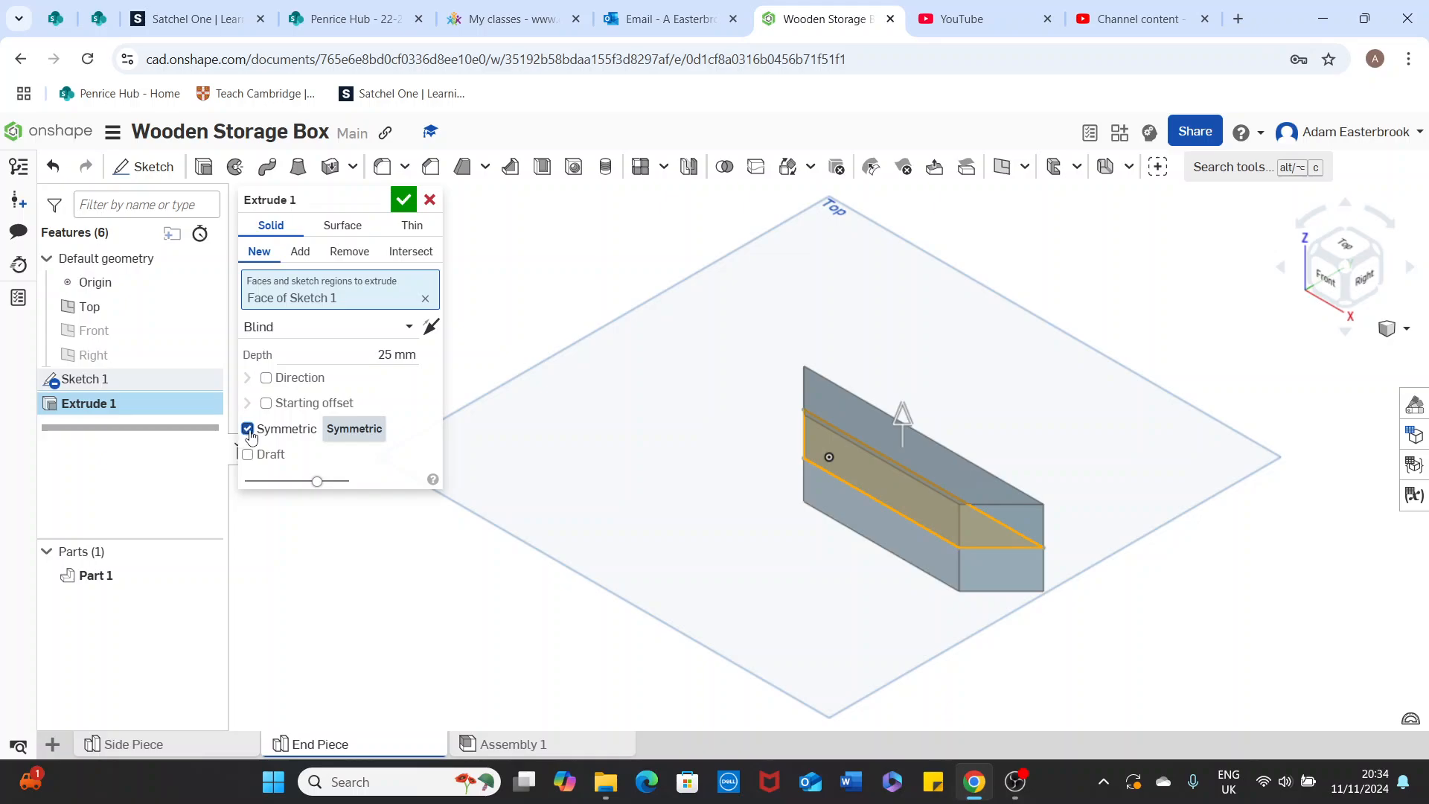
click(394, 355)
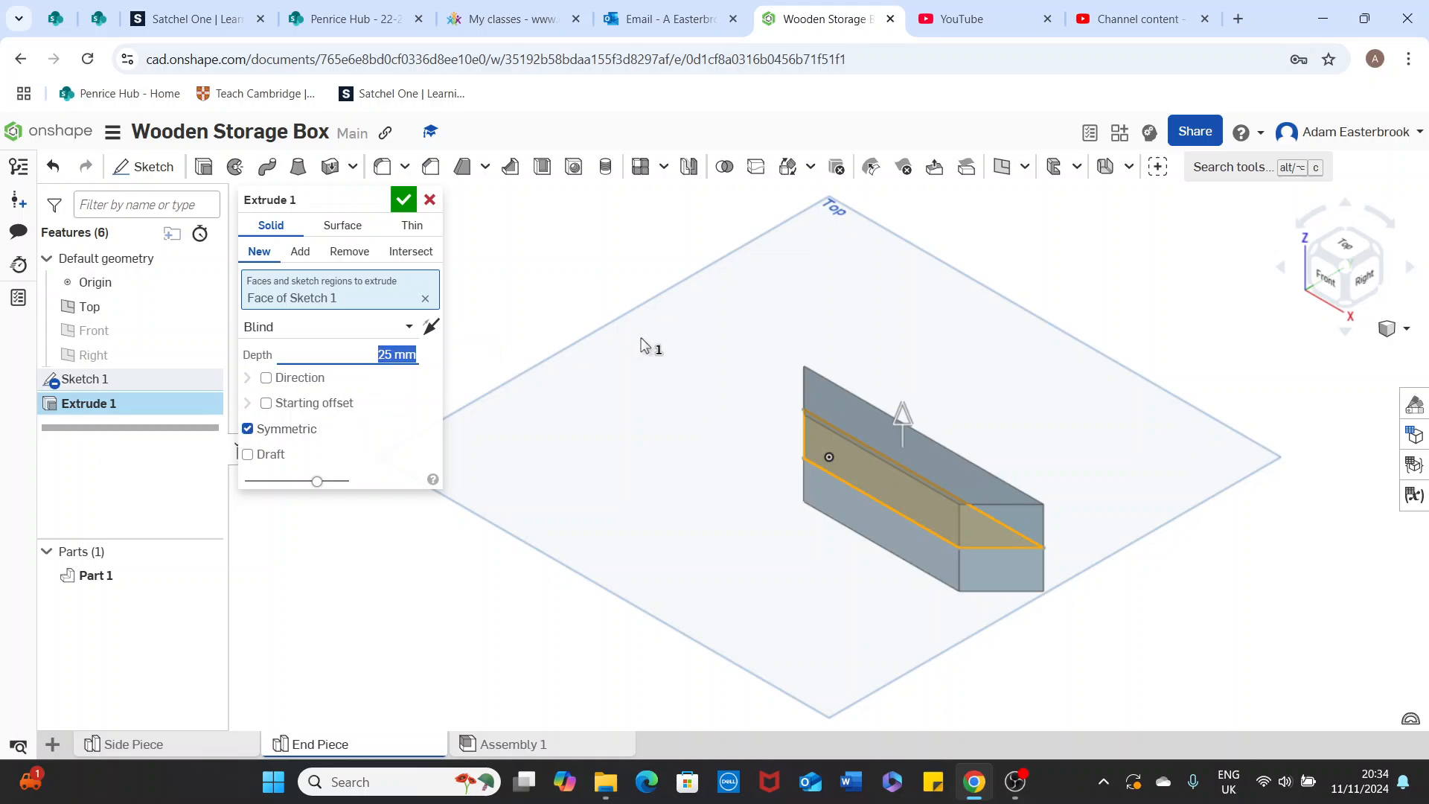
text(40)
text(mm)
key(Tab)
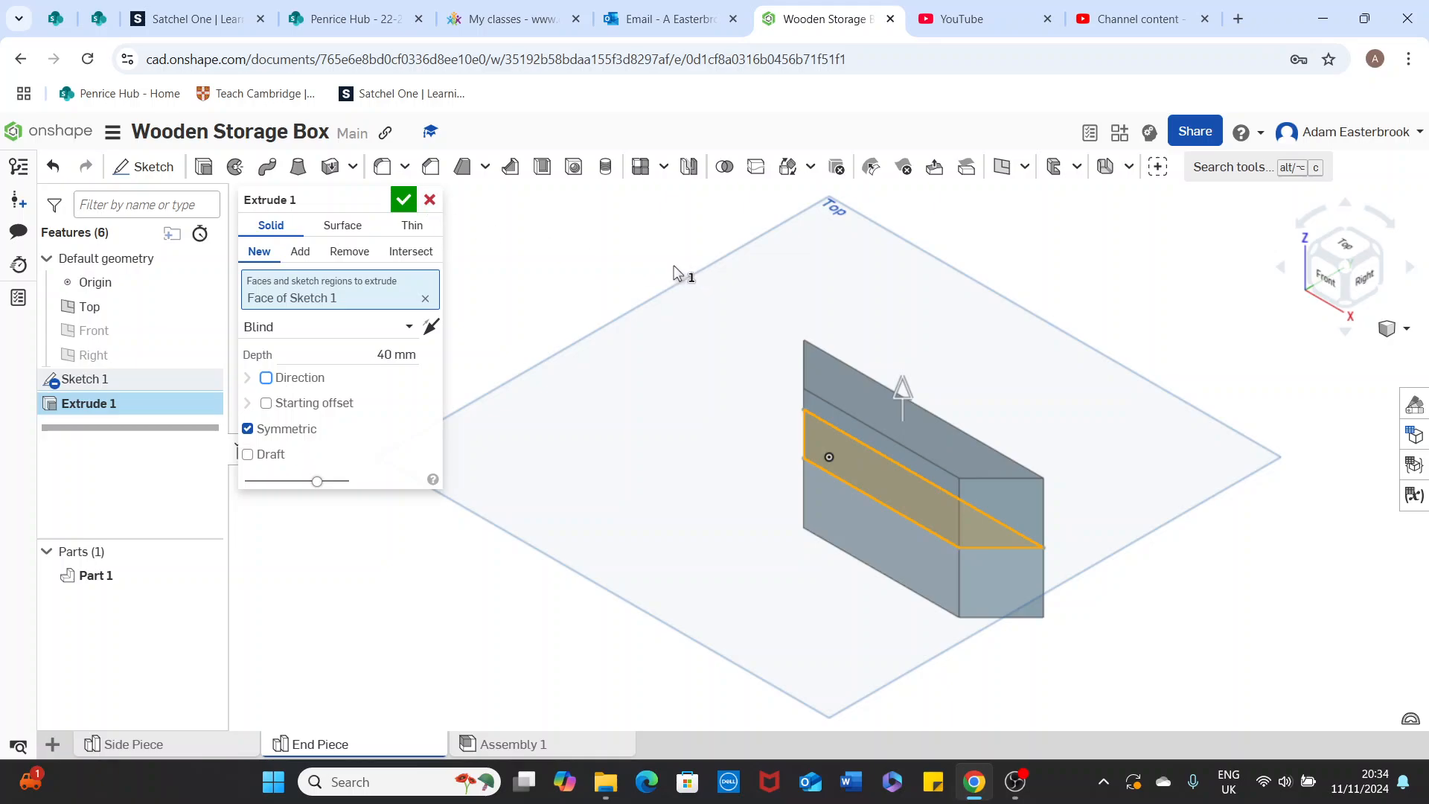
click(404, 201)
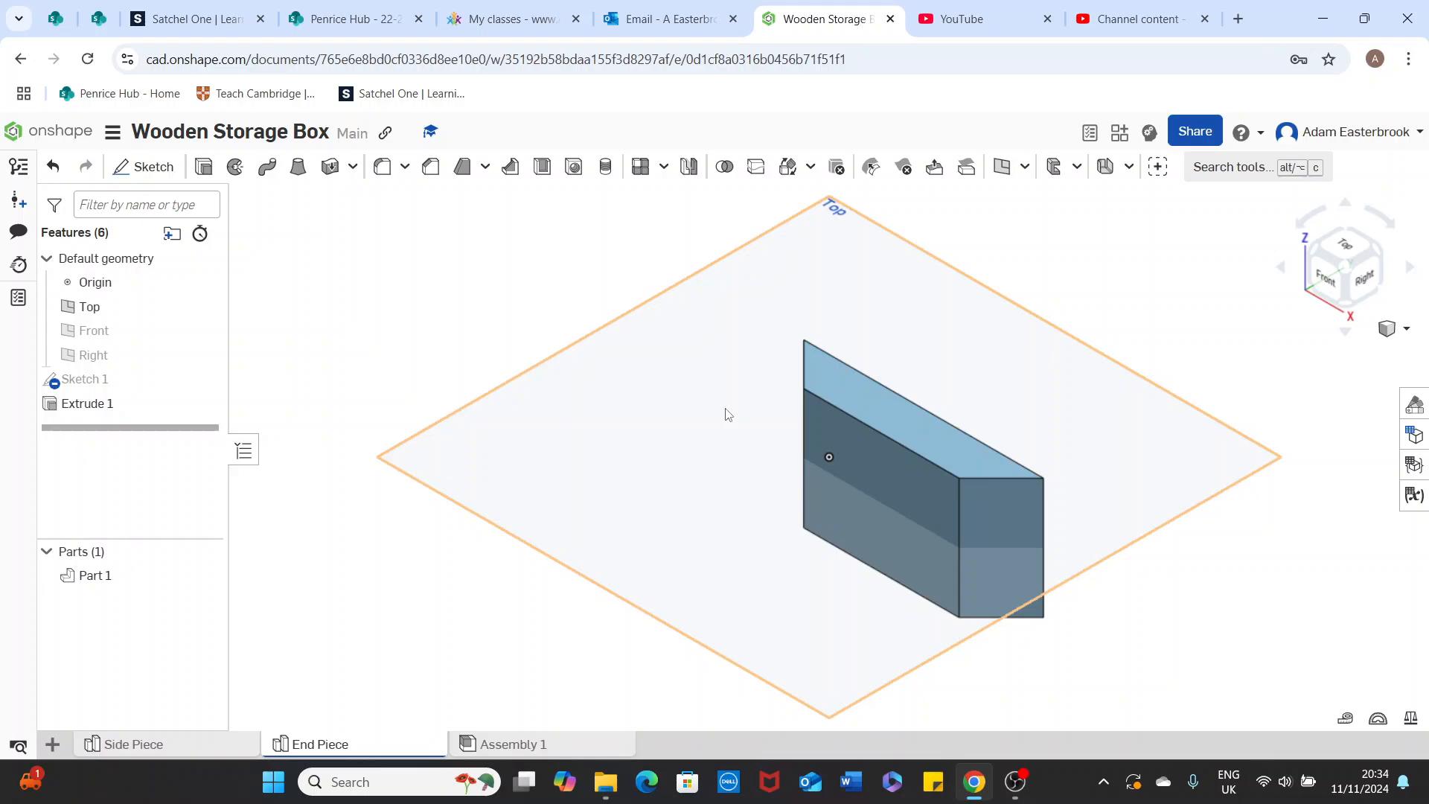
Hide the origin and change the part's appearance to the light wood colour EAB97D
click(204, 283)
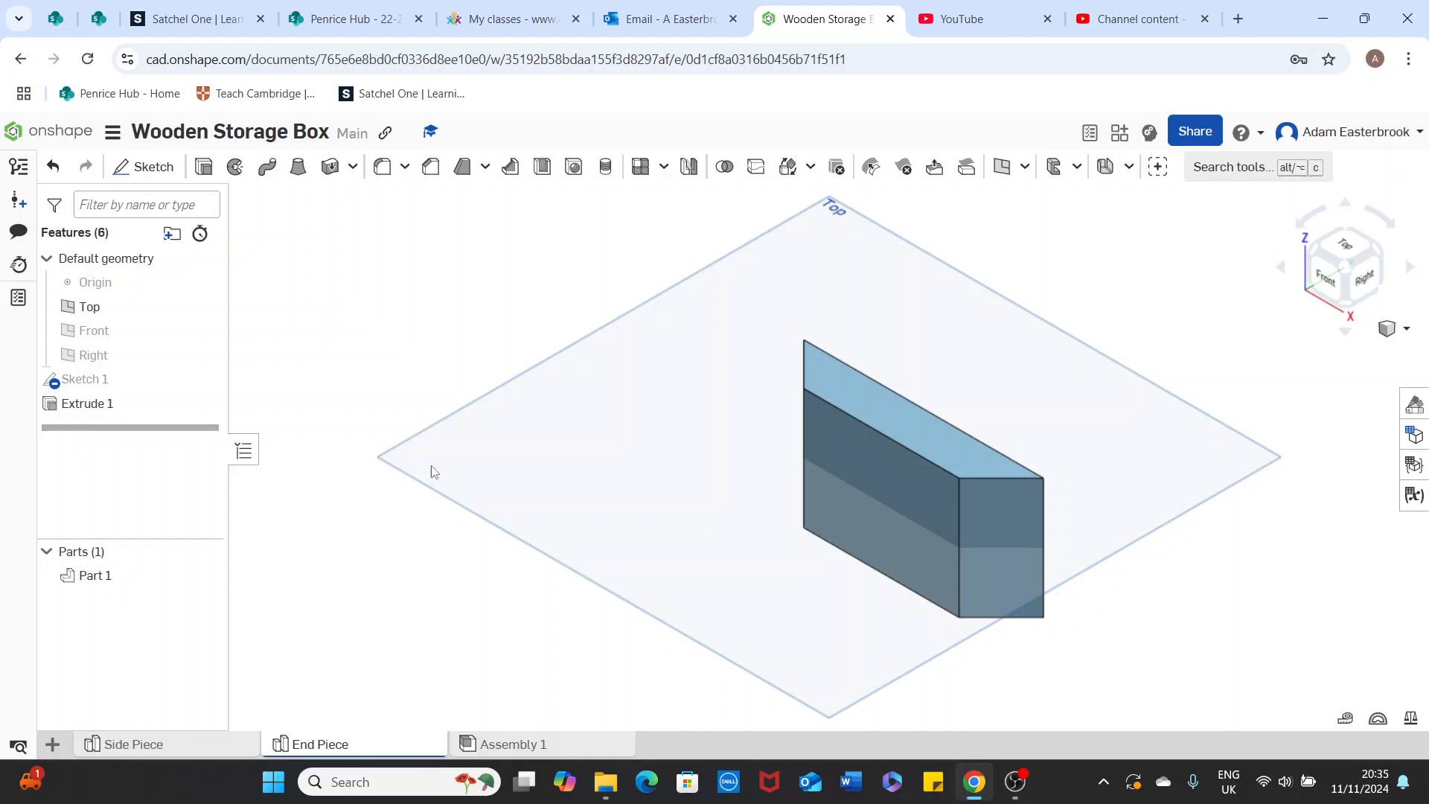
right_click(122, 582)
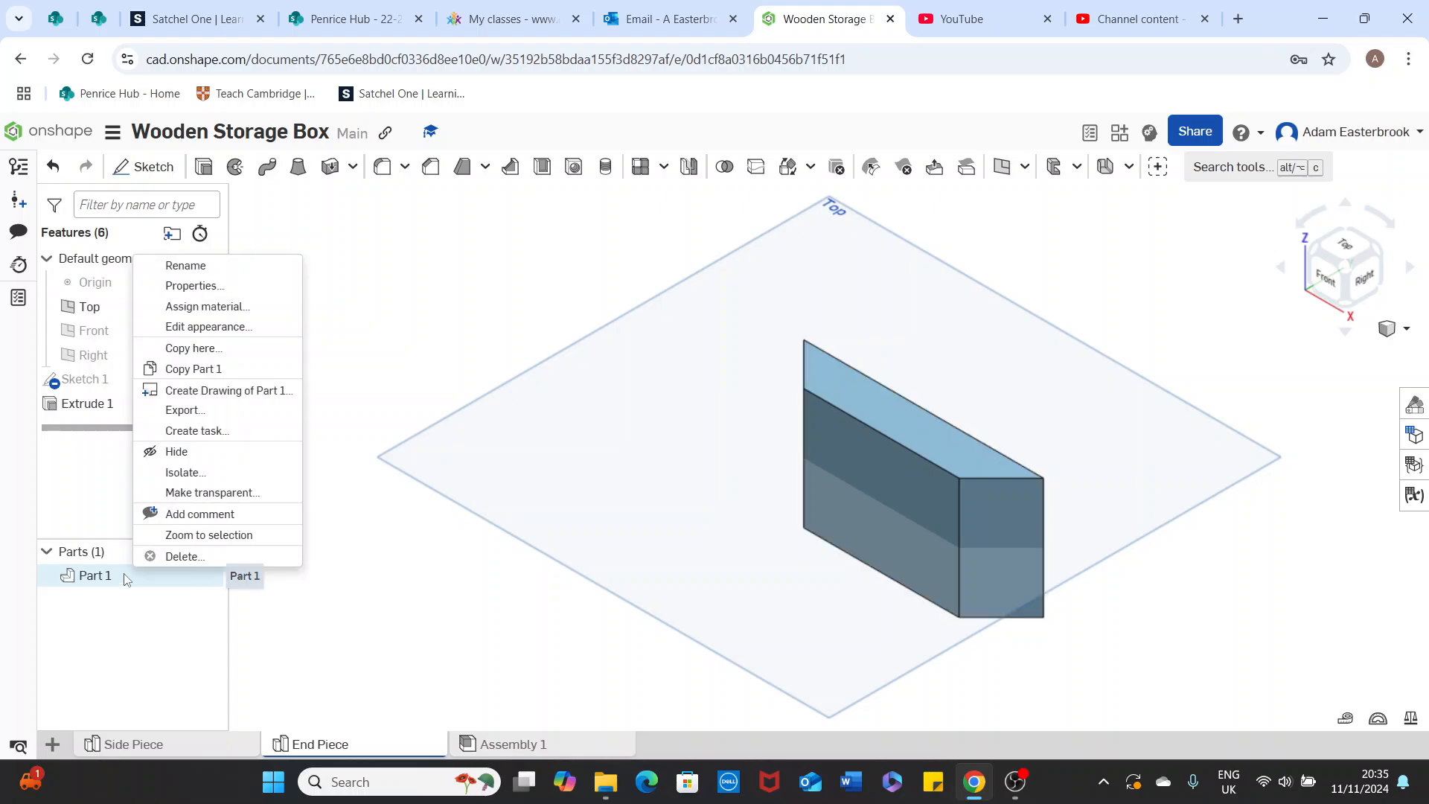
click(215, 328)
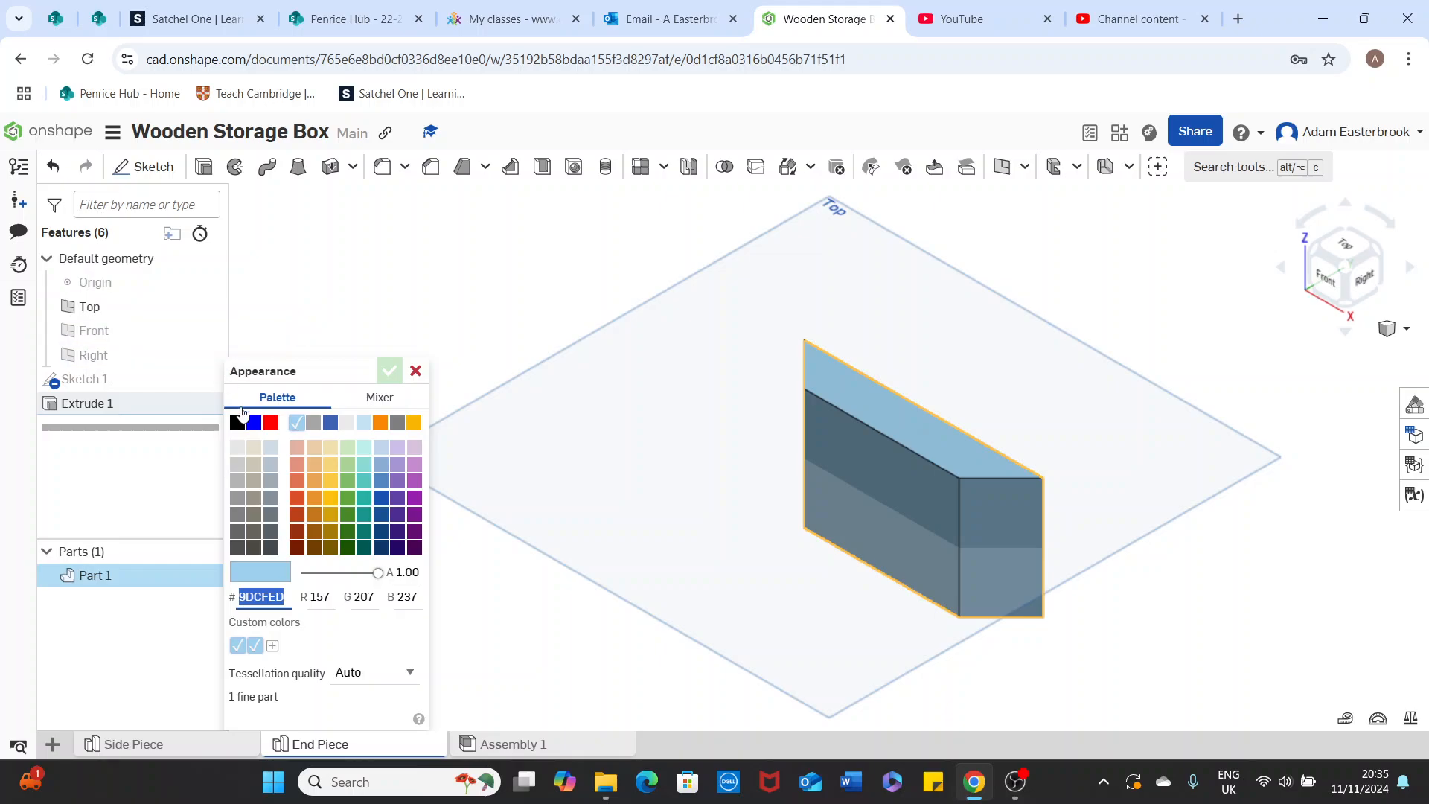
click(313, 465)
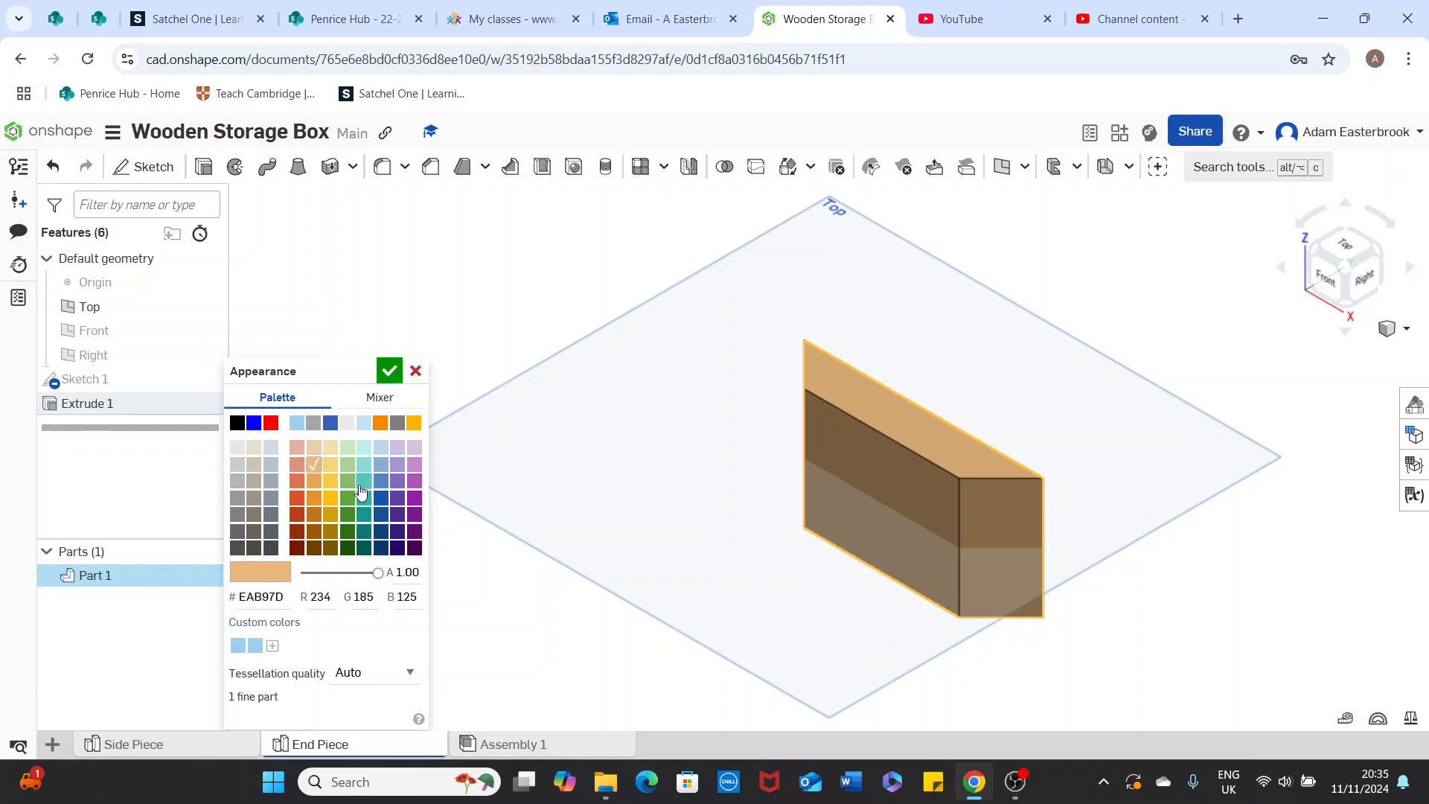
click(391, 371)
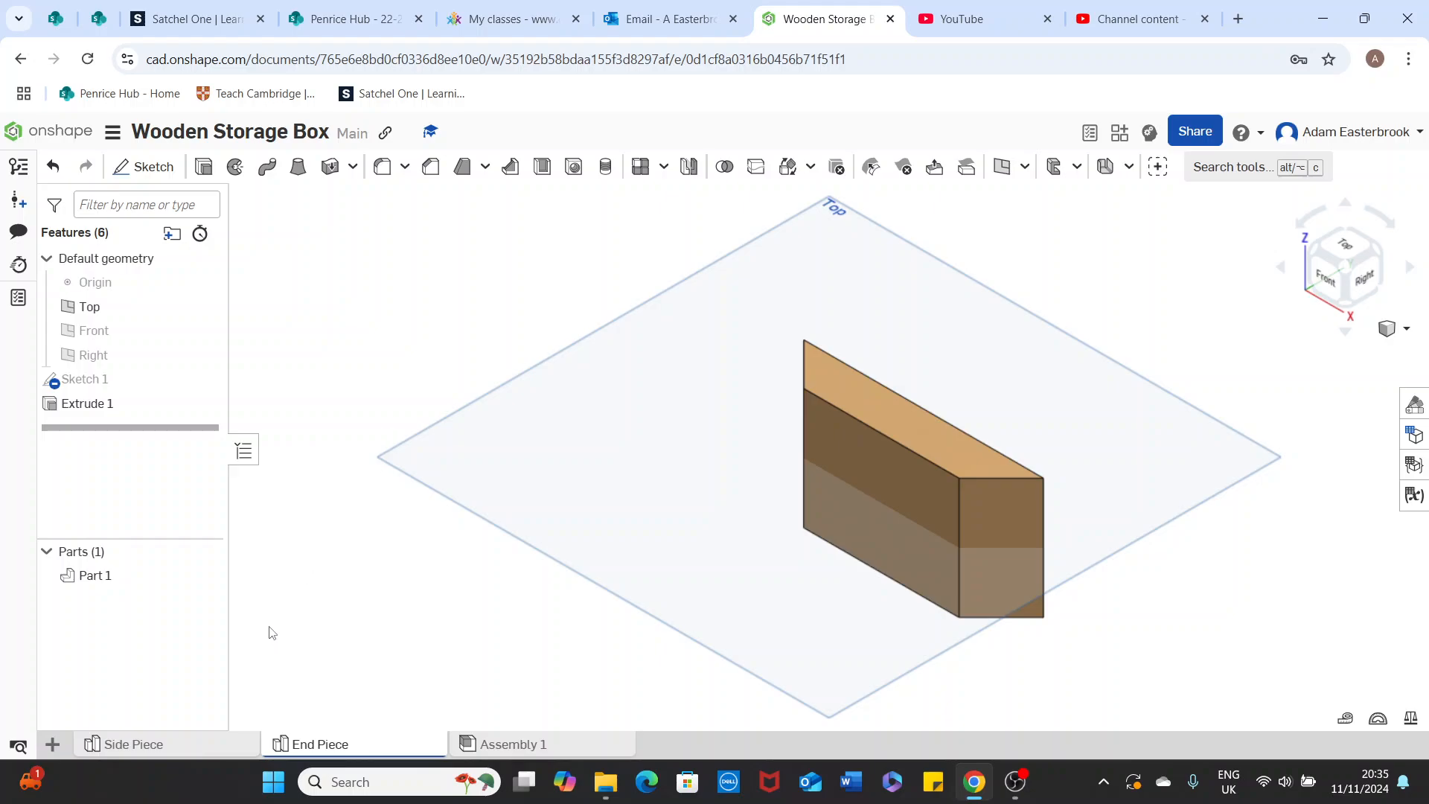
mouse_move(186, 752)
mouse_move(323, 748)
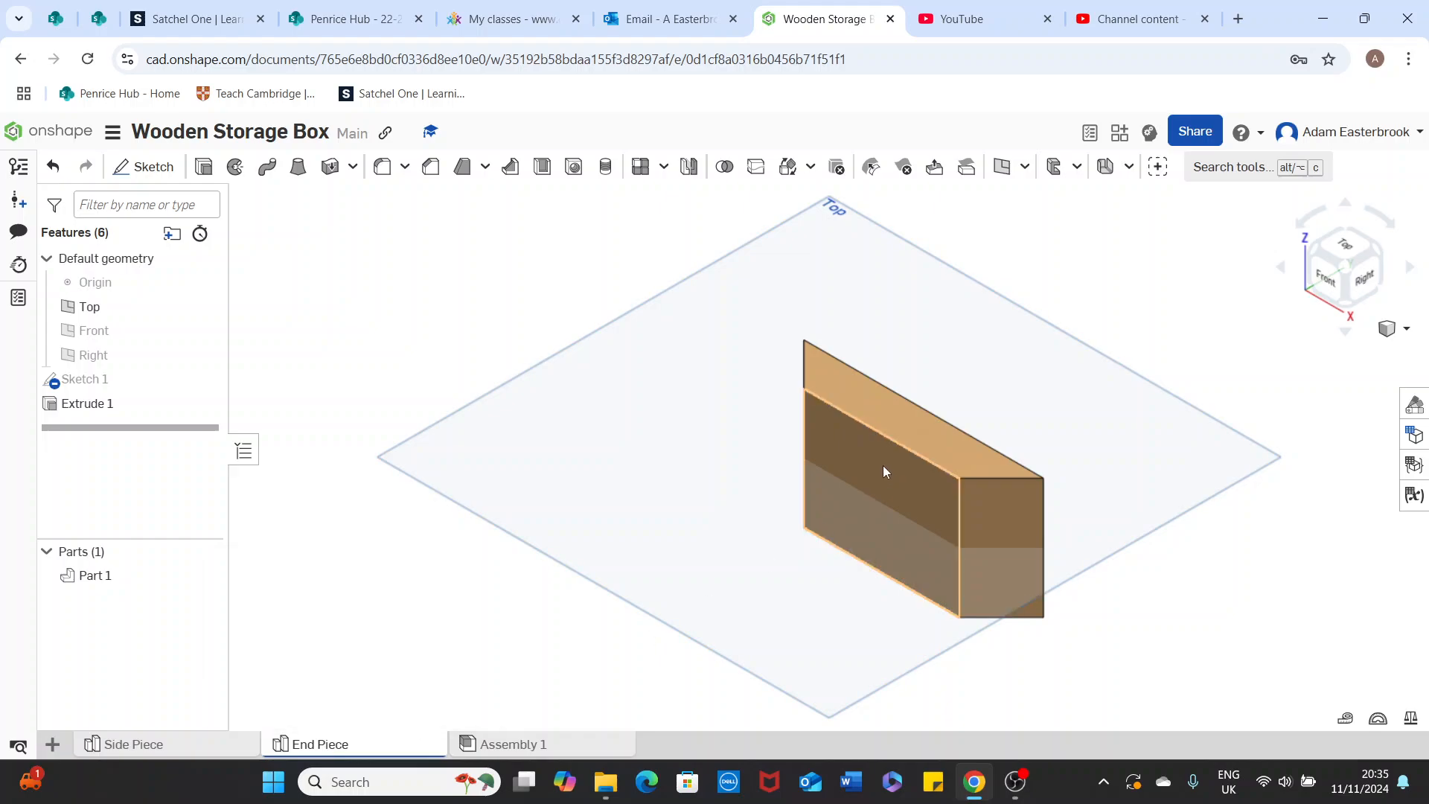